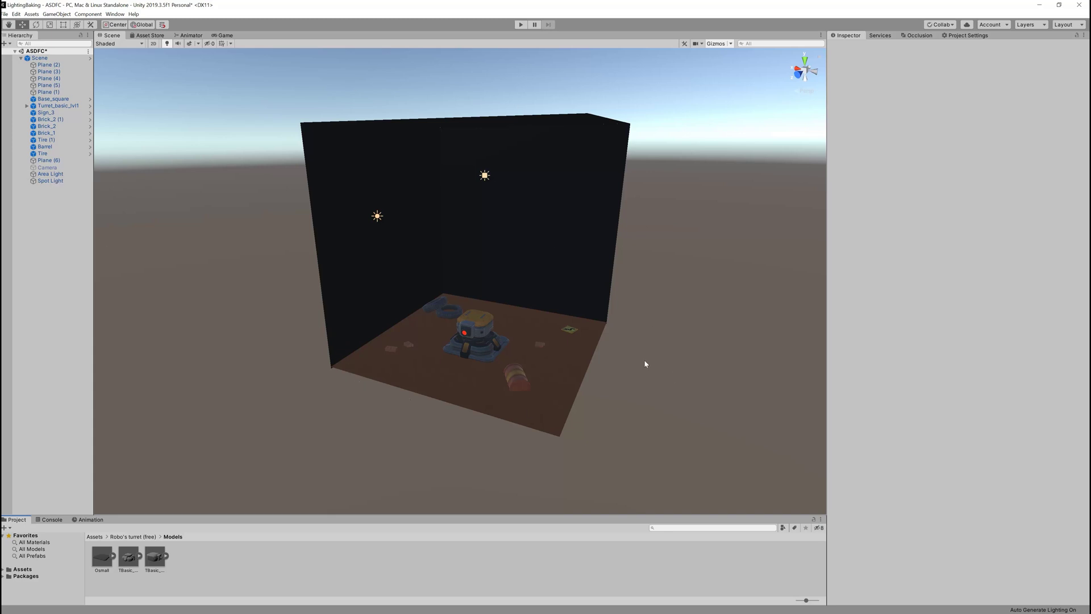
# Step: Examine the Spot Light's properties and the options available for its light mode
pyautogui.moveTo(645, 363)
pyautogui.keyDown('alt'); pyautogui.mouseDown()
pyautogui.moveTo(489, 361)
pyautogui.moveTo(610, 377)
pyautogui.moveTo(623, 448)
pyautogui.moveTo(638, 353)
pyautogui.moveTo(636, 364)
pyautogui.mouseUp(); pyautogui.keyUp('alt')
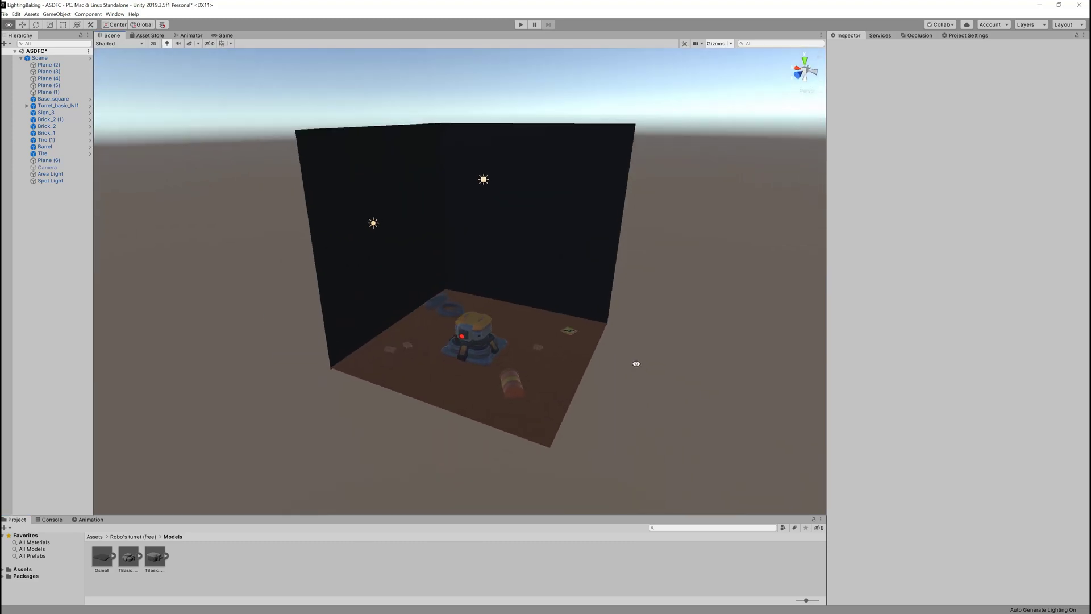
pyautogui.moveTo(636, 364)
pyautogui.keyDown('alt'); pyautogui.mouseDown(button='right')
pyautogui.moveTo(636, 292)
pyautogui.moveTo(633, 355)
pyautogui.mouseUp(button='right'); pyautogui.keyUp('alt')
pyautogui.keyDown('alt'); pyautogui.moveTo(608, 375); pyautogui.dragTo(606, 350); pyautogui.keyUp('alt')
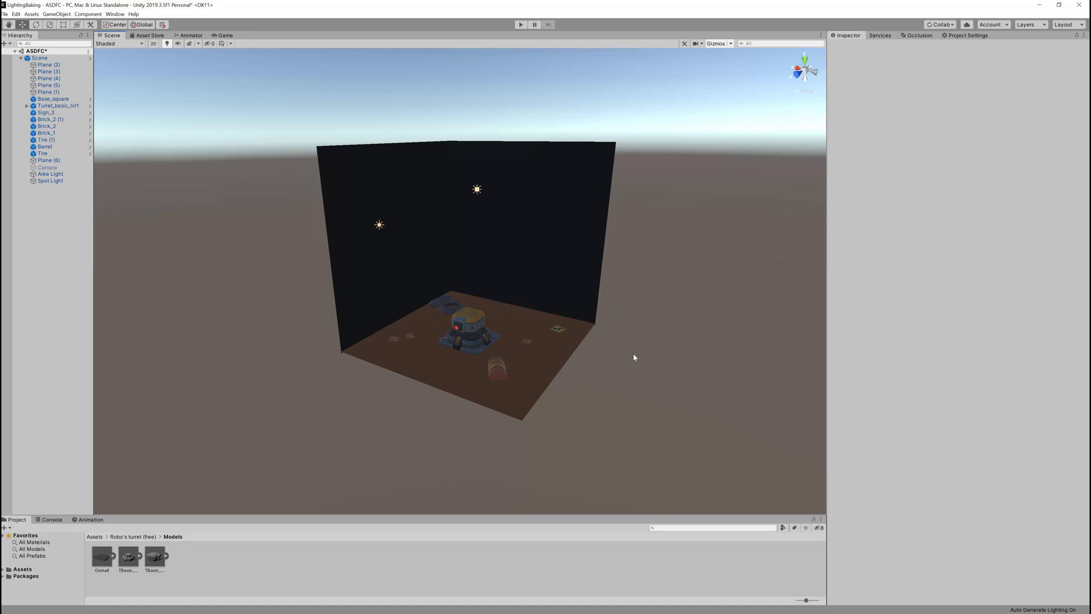
pyautogui.click(50, 181)
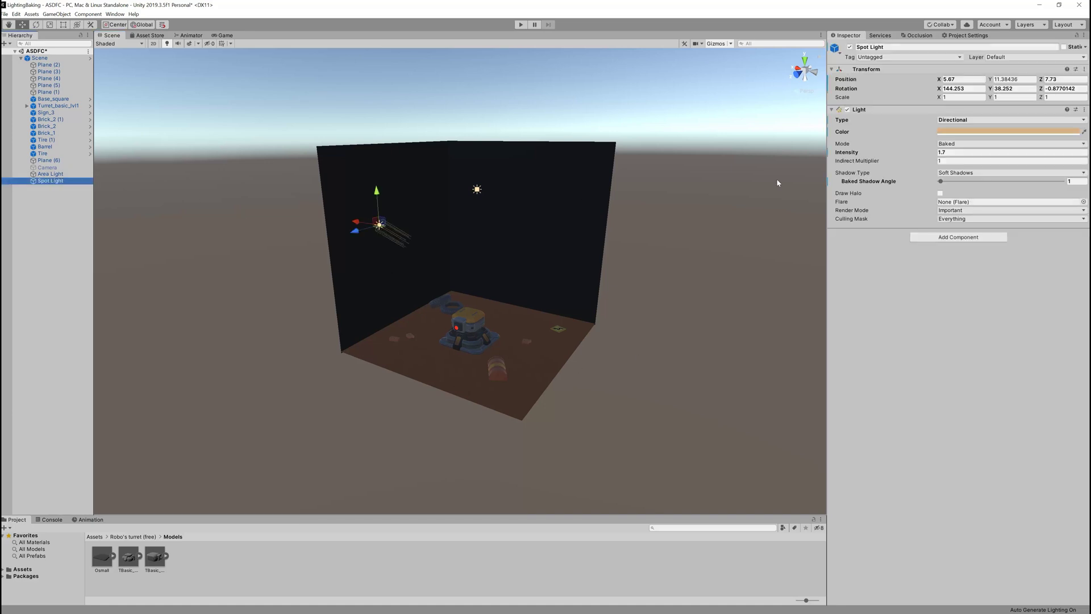
pyautogui.click(965, 152)
pyautogui.click(947, 144)
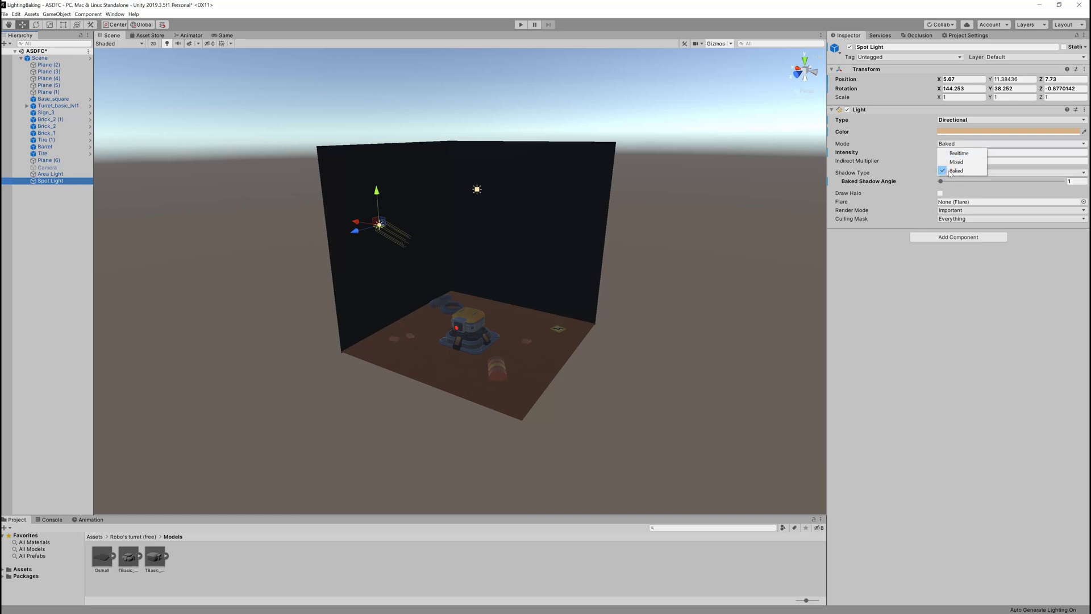
pyautogui.click(968, 309)
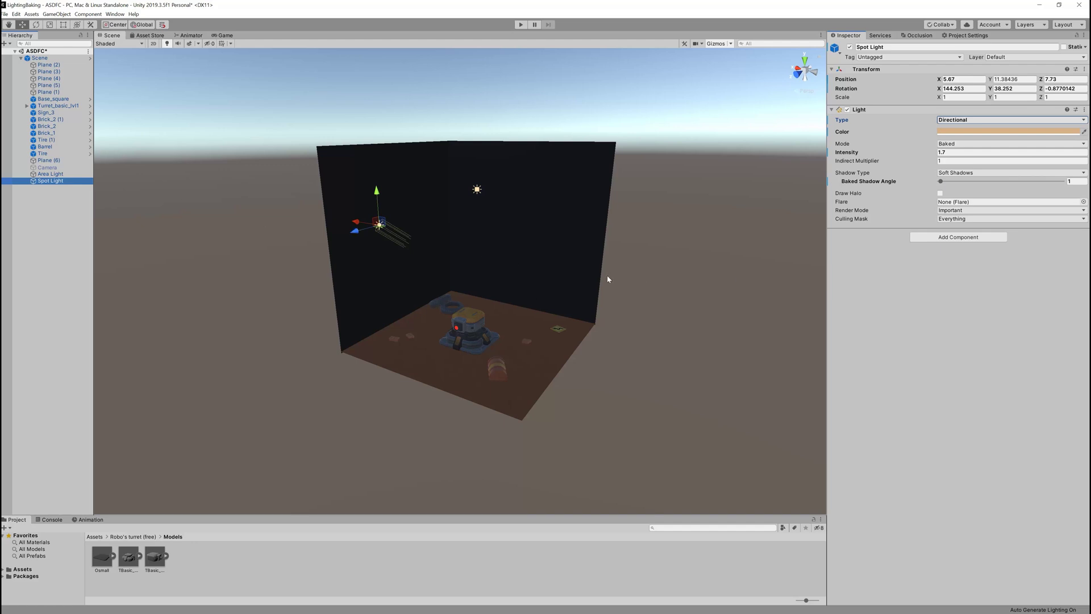
# Step: Mark all objects from Base_square through Tire as static, including their child objects
pyautogui.click(50, 119)
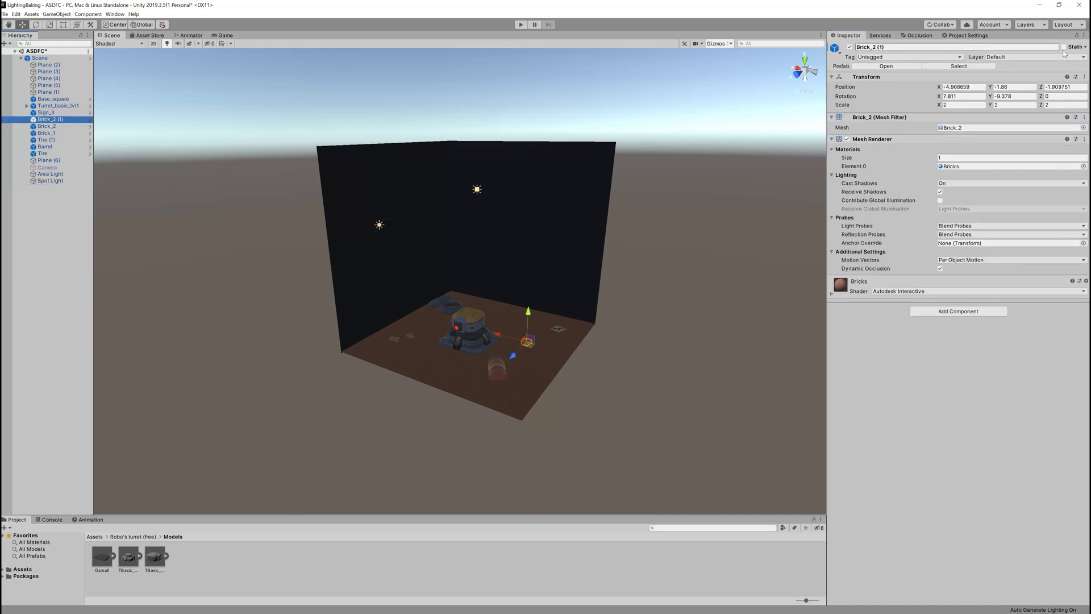
pyautogui.click(53, 99)
pyautogui.keyDown('shift'); pyautogui.click(43, 154); pyautogui.keyUp('shift')
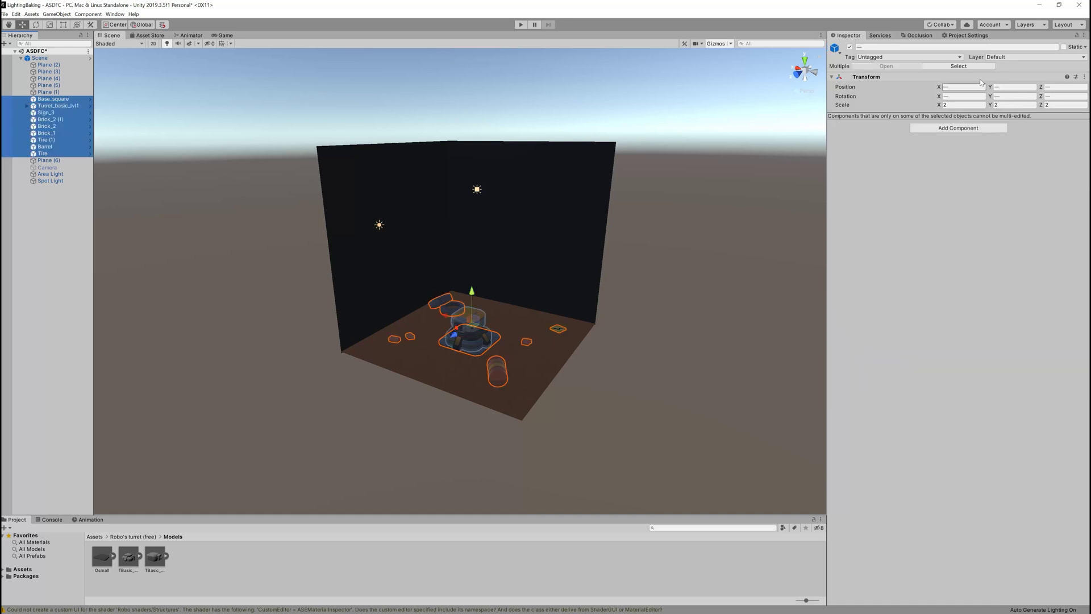
pyautogui.click(1065, 47)
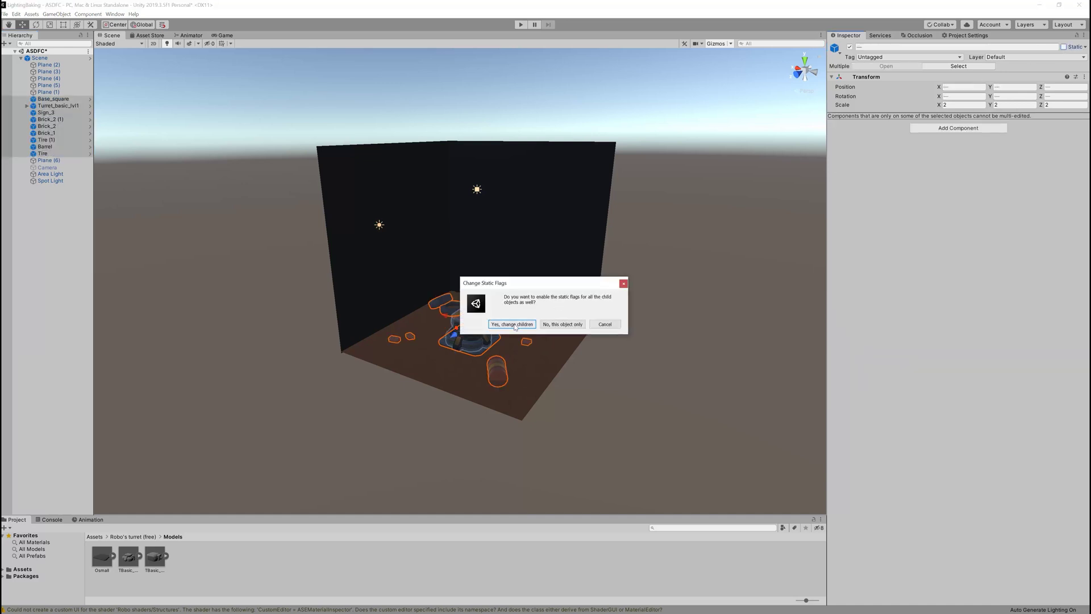
pyautogui.click(513, 326)
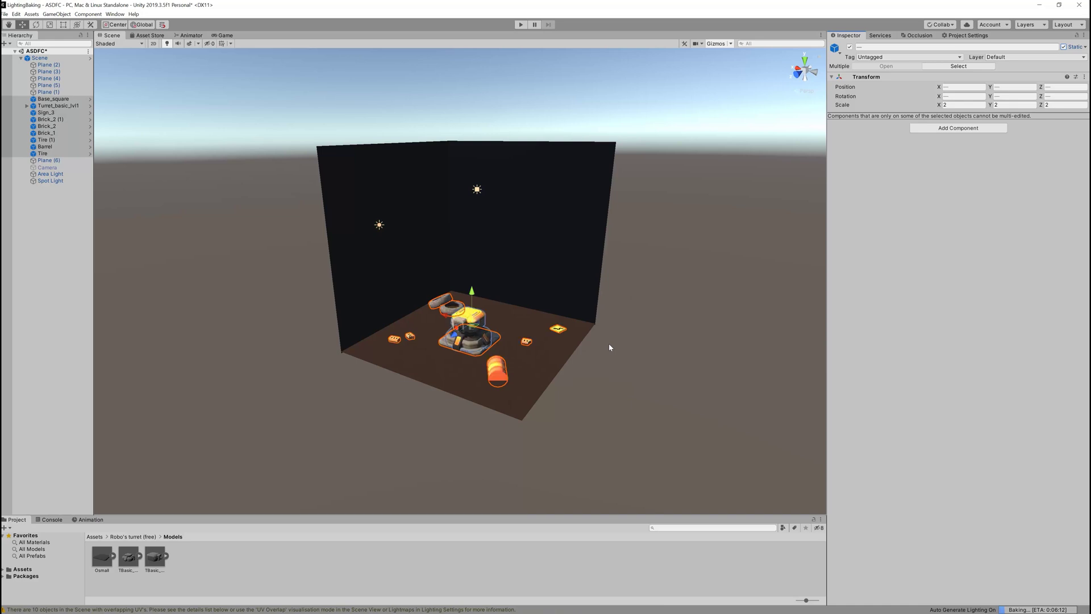
# Step: Mark the ground plane, Plane (6), as static
pyautogui.click(540, 366)
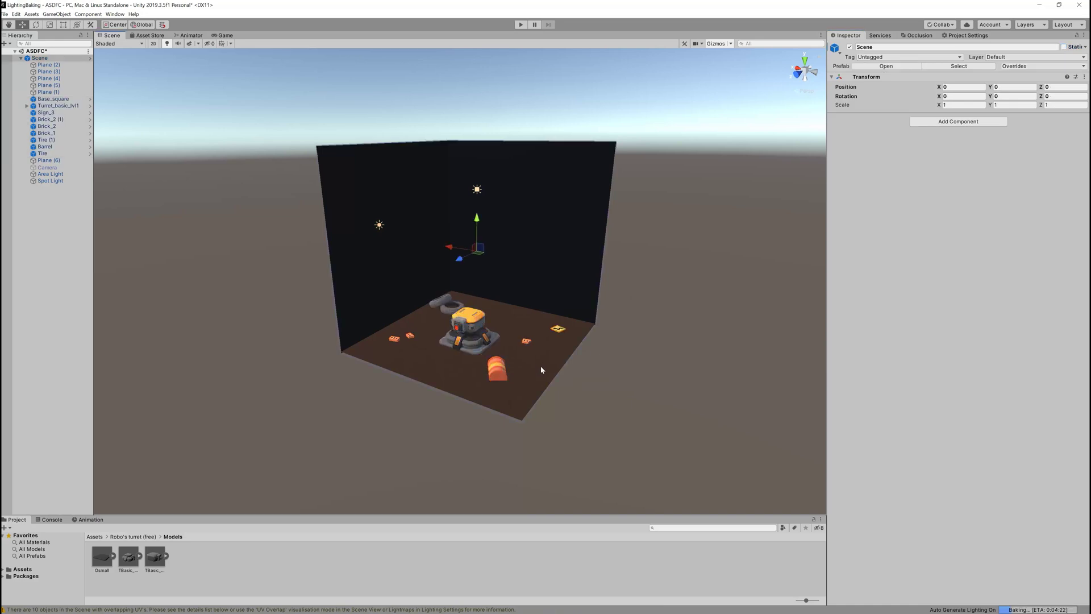
pyautogui.click(50, 160)
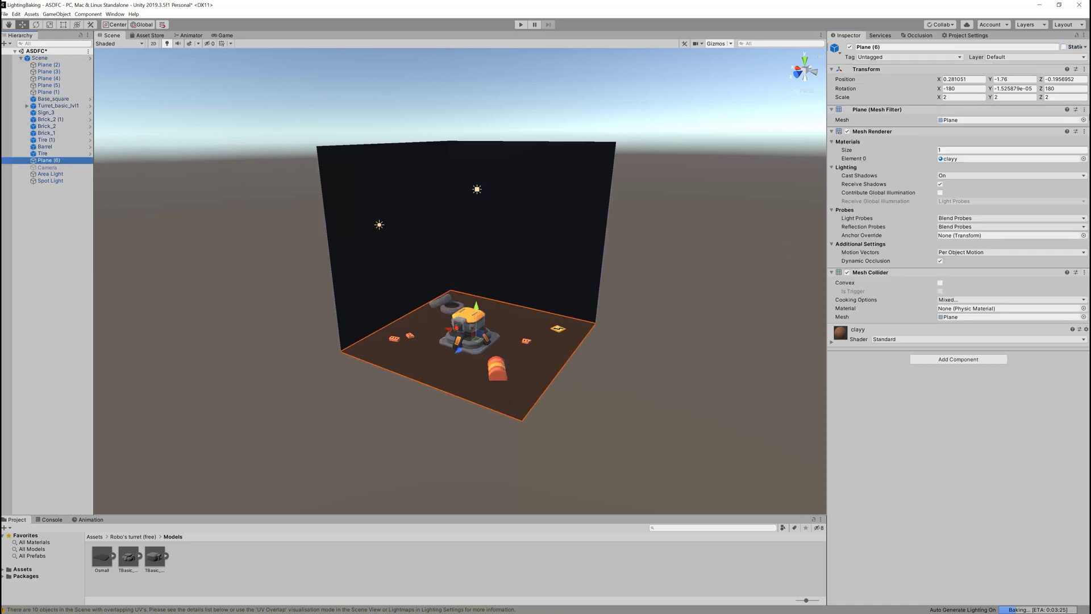
pyautogui.click(1064, 47)
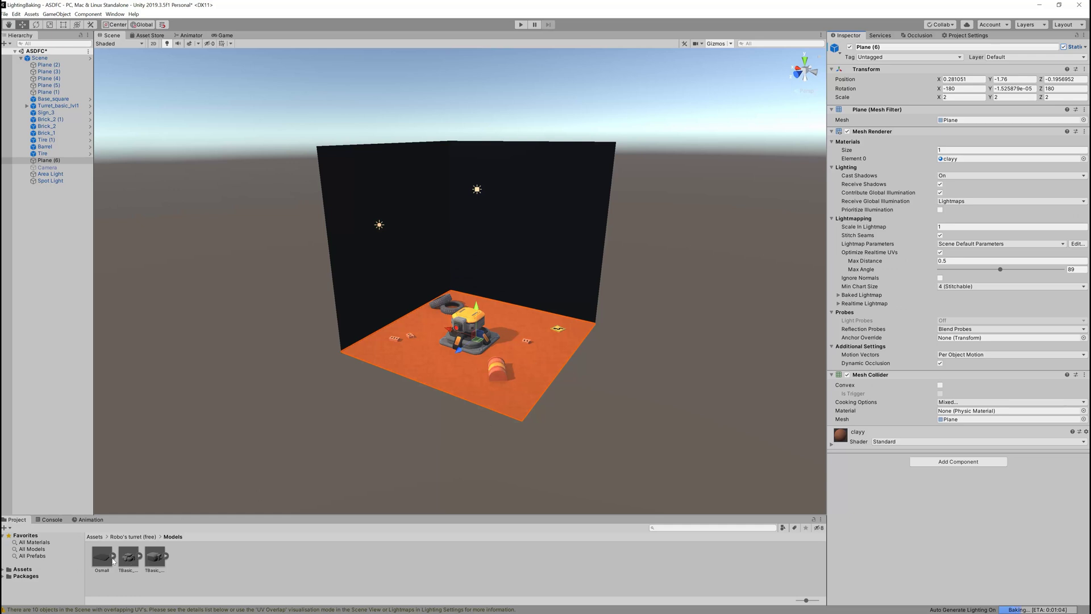
# Step: Show the TBasic_lvl1_top model's import settings, and open the Lighting Settings window docked beside the Inspector
pyautogui.click(153, 560)
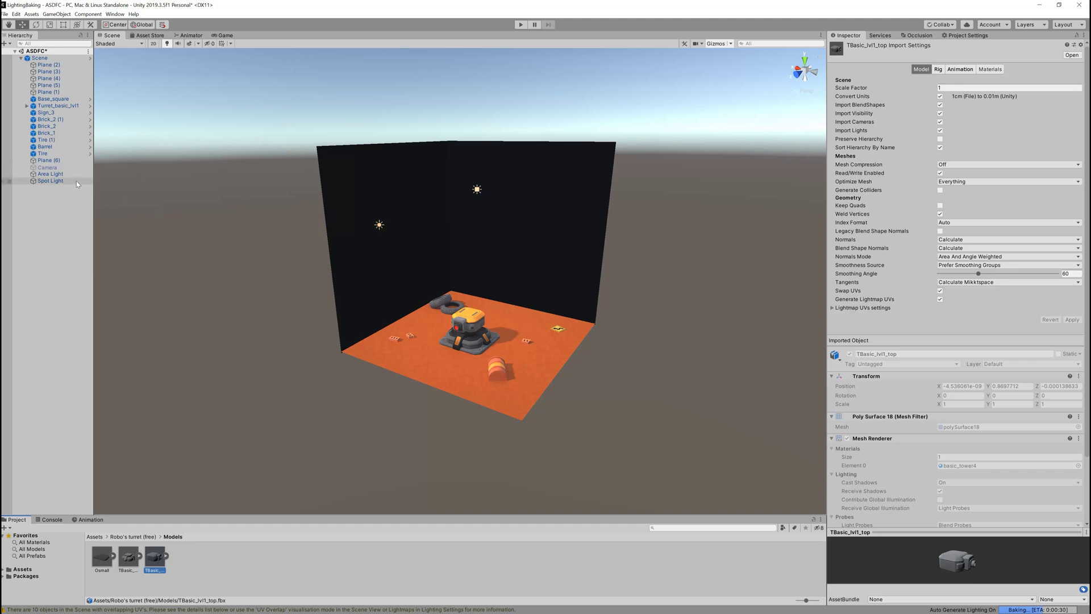
pyautogui.click(115, 13)
pyautogui.moveTo(128, 106)
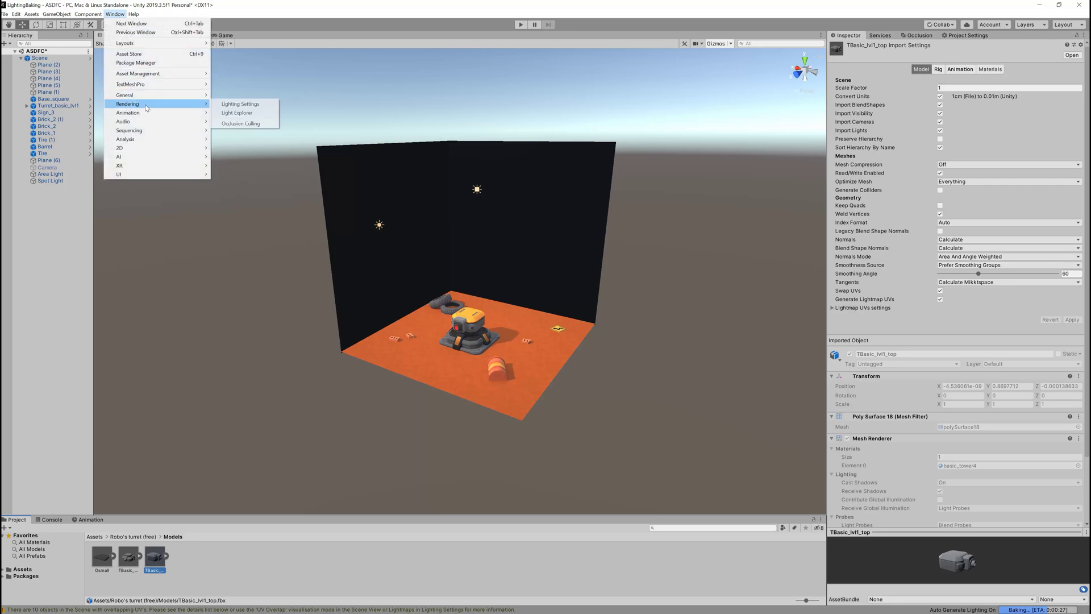
pyautogui.click(240, 103)
pyautogui.moveTo(17, 4); pyautogui.dragTo(891, 39)
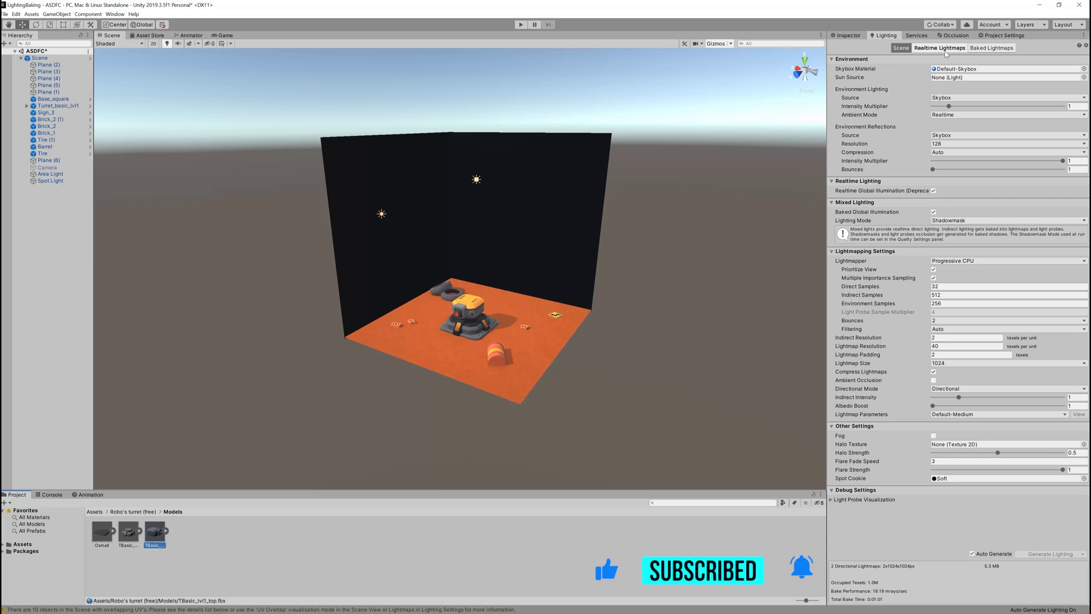
# Step: Review the baked lightmaps, then the skybox materials and sun source lights available for the scene environment
pyautogui.click(991, 48)
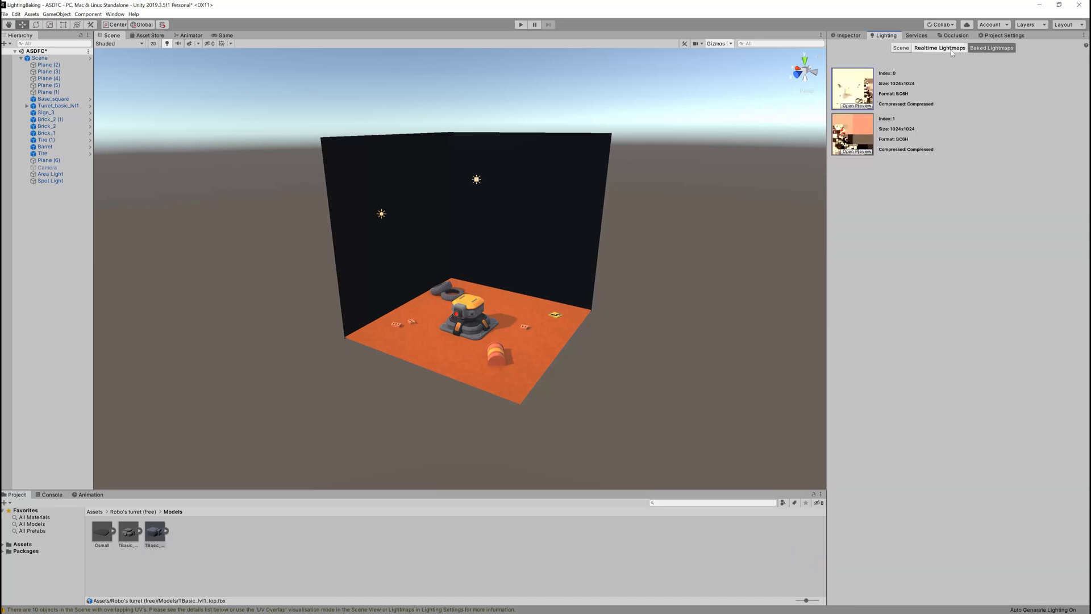
pyautogui.click(902, 49)
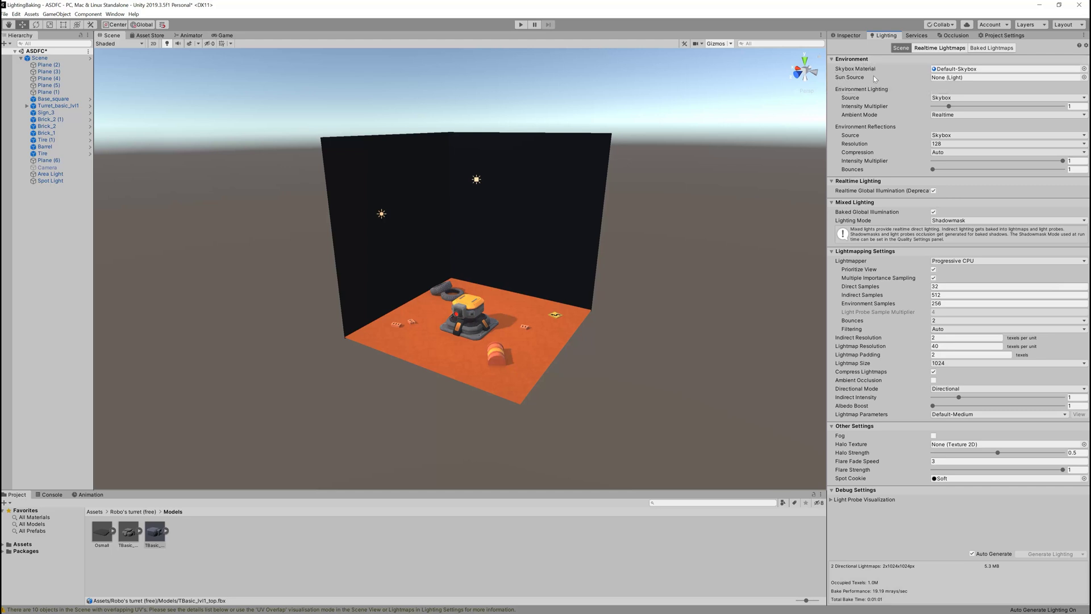
pyautogui.click(1083, 69)
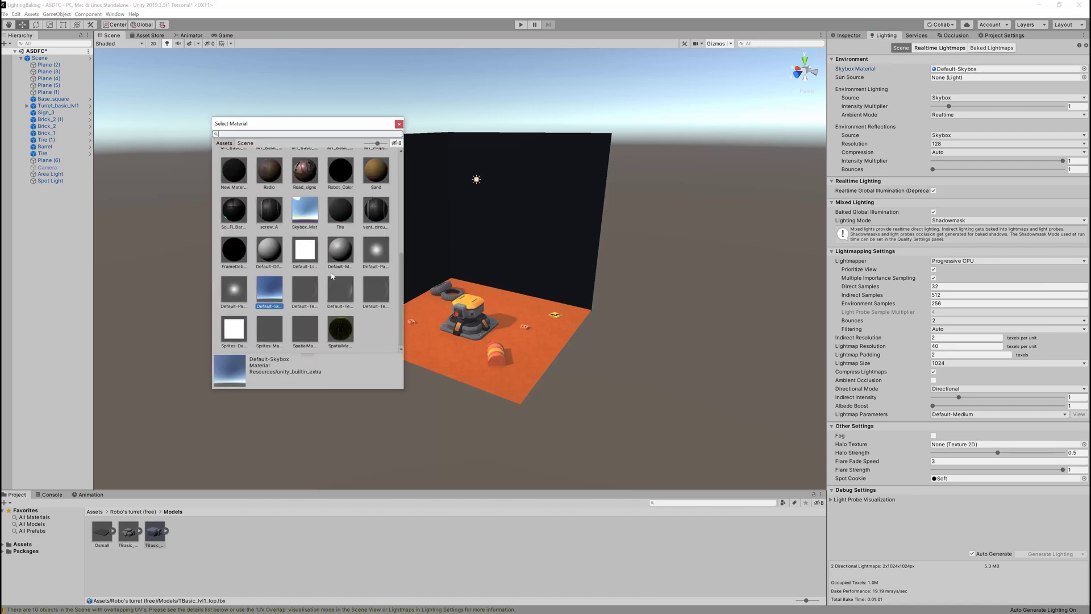
pyautogui.click(399, 124)
pyautogui.click(1084, 77)
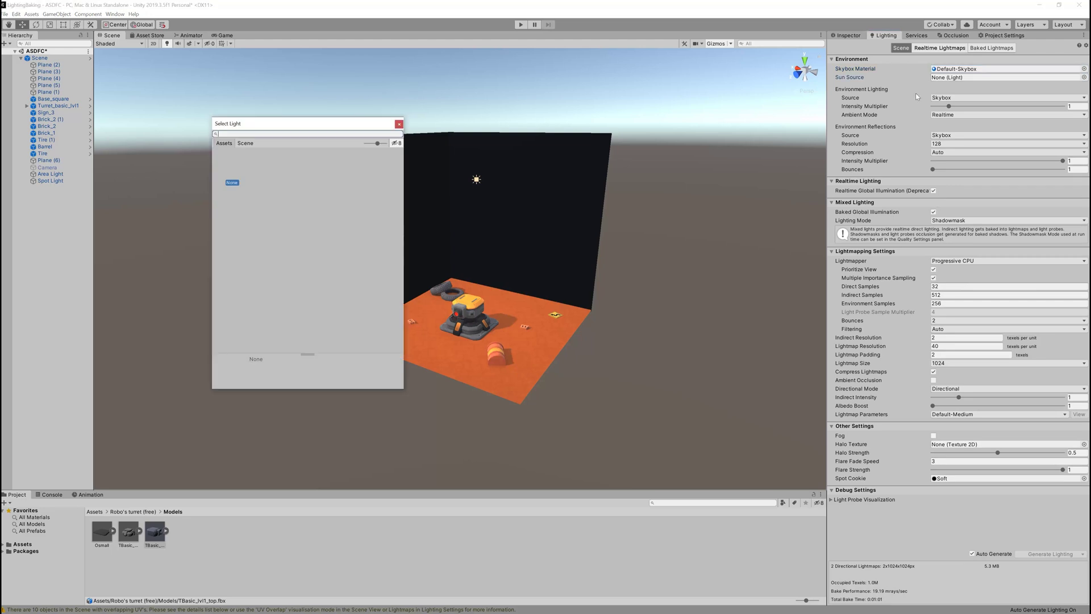
pyautogui.click(398, 125)
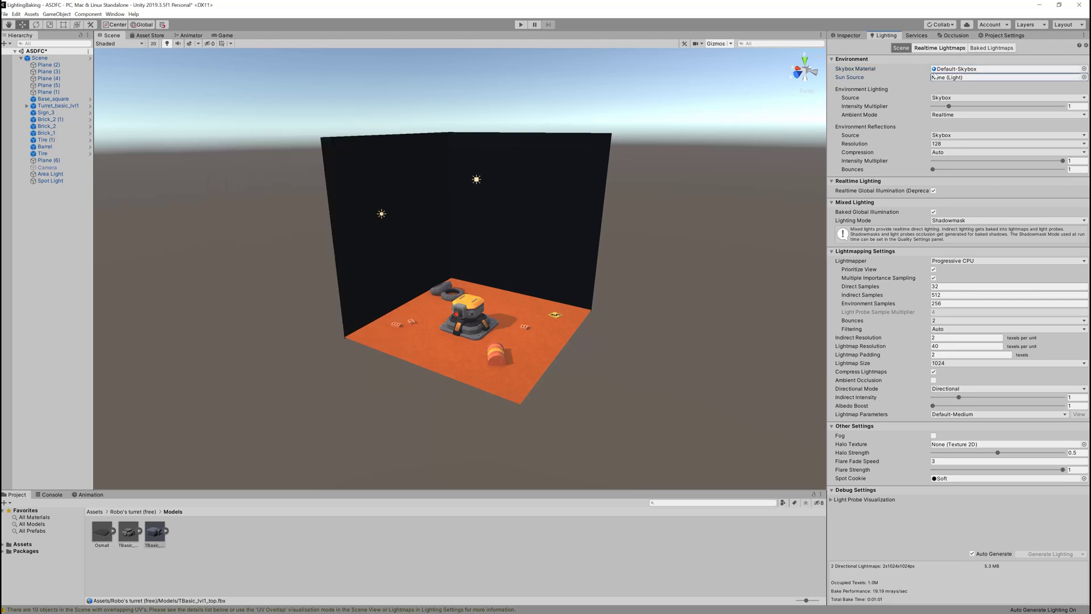
# Step: Set the scene's skybox material to None and turn off automatic lighting generation
pyautogui.click(1084, 69)
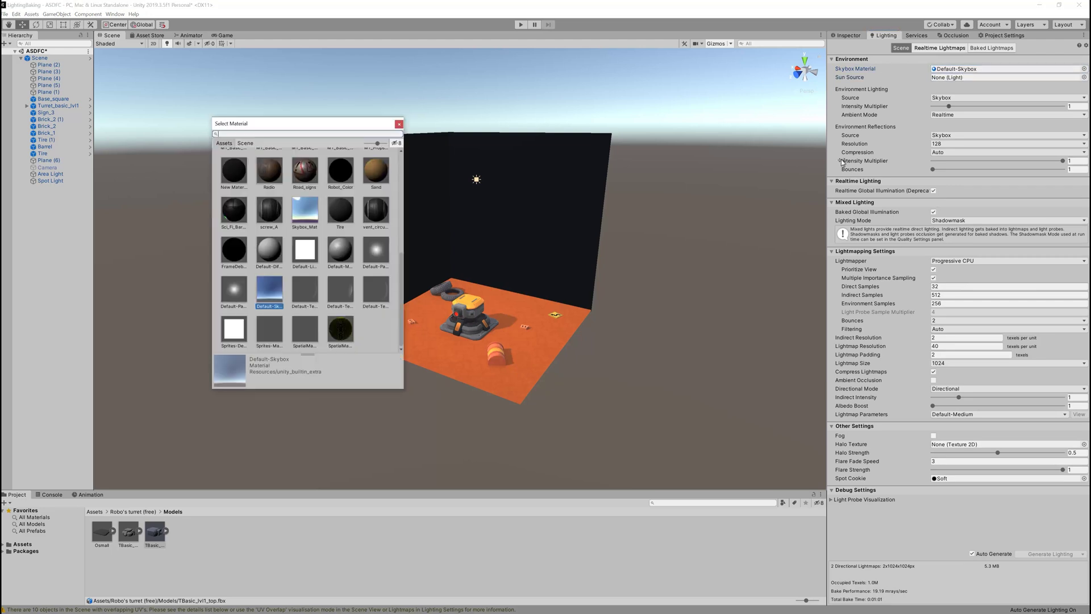
pyautogui.scroll(10, 309, 228)
pyautogui.click(234, 170)
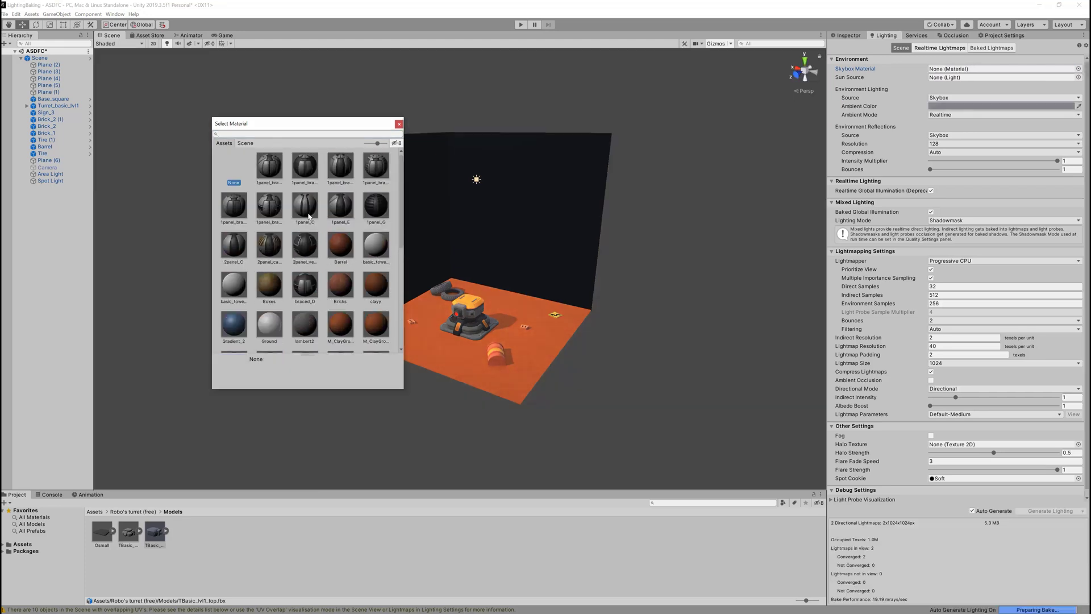
pyautogui.click(399, 124)
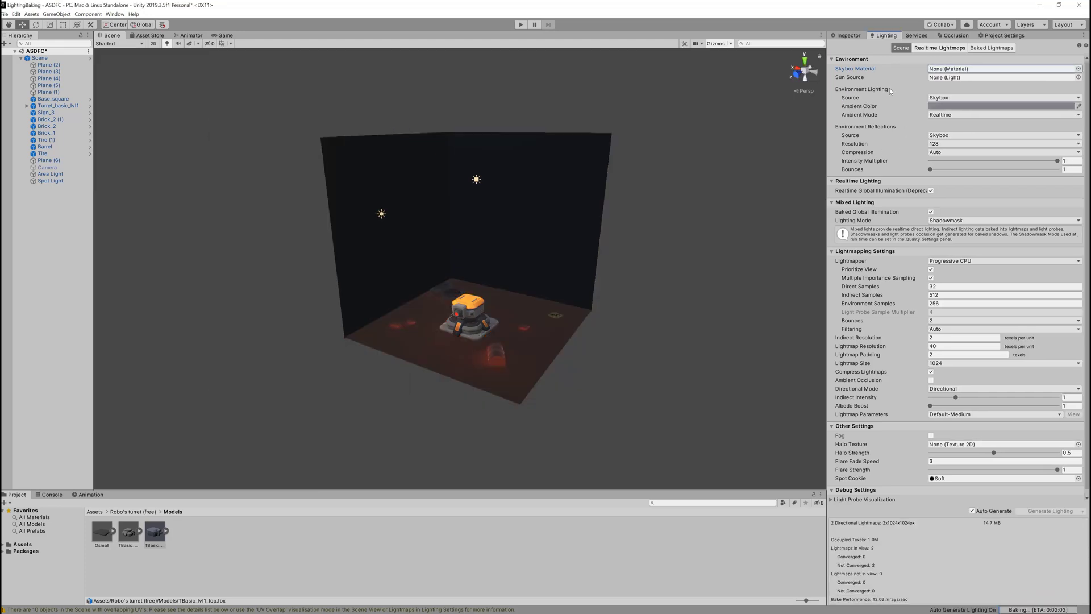
pyautogui.click(972, 510)
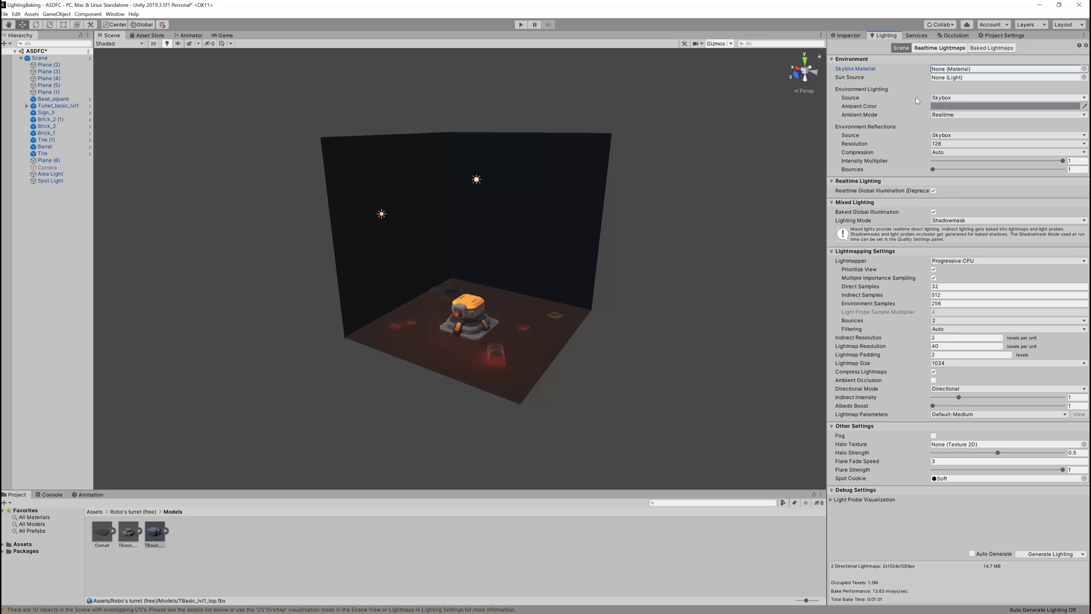
# Step: Set the environment lighting source to Color with a black ambient color (RGB 0, 0, 0)
pyautogui.click(956, 98)
pyautogui.click(947, 126)
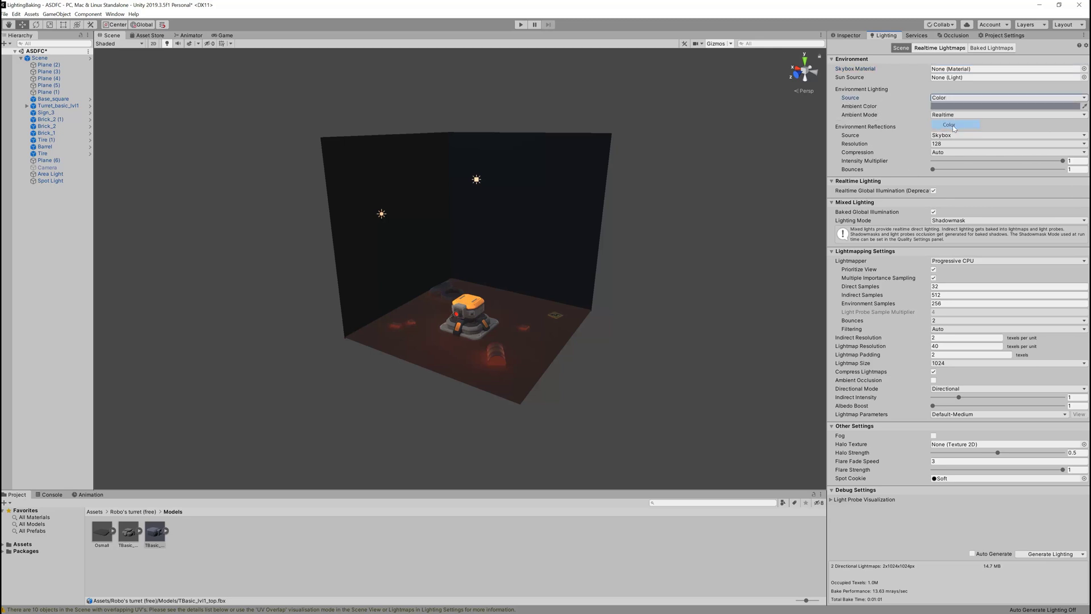
pyautogui.click(956, 107)
pyautogui.click(319, 234)
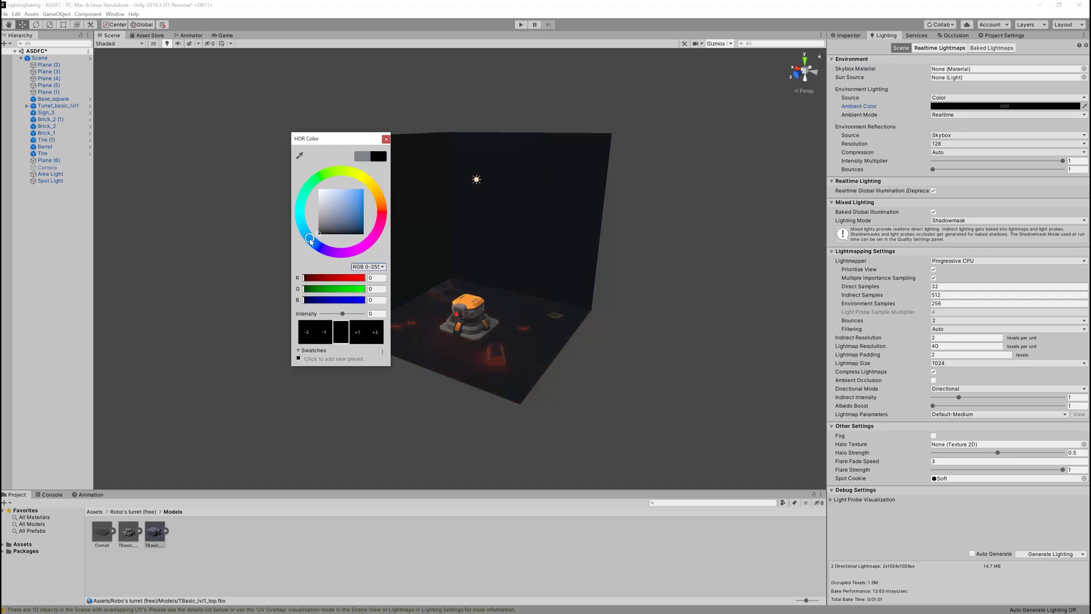
pyautogui.click(385, 139)
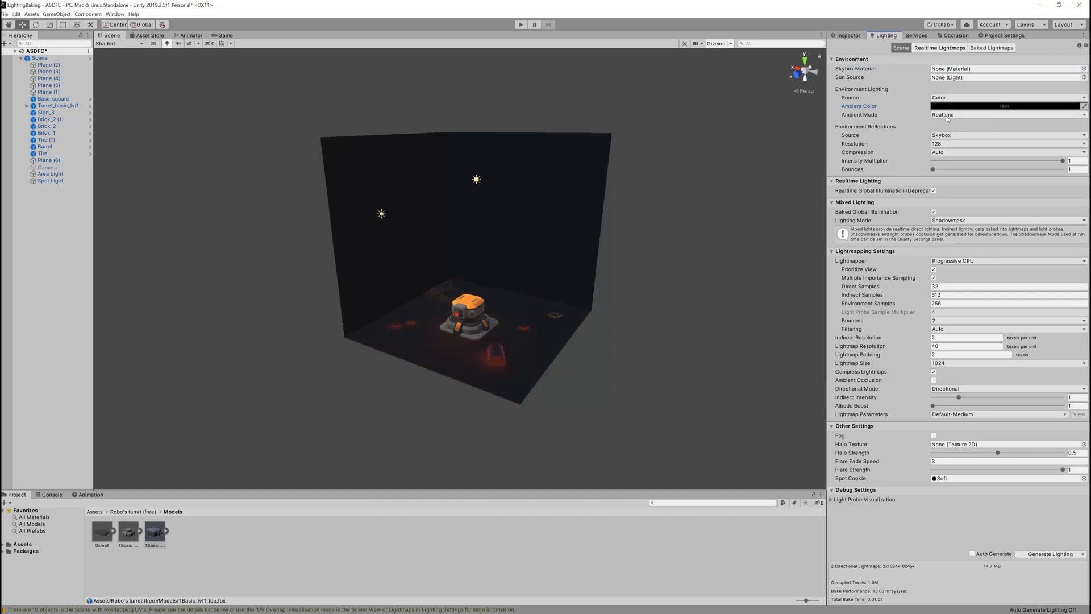
# Step: Disable Realtime Global Illumination and rebake the scene by enabling Auto Generate, turning it off again once the bake completes
pyautogui.click(933, 191)
pyautogui.click(972, 553)
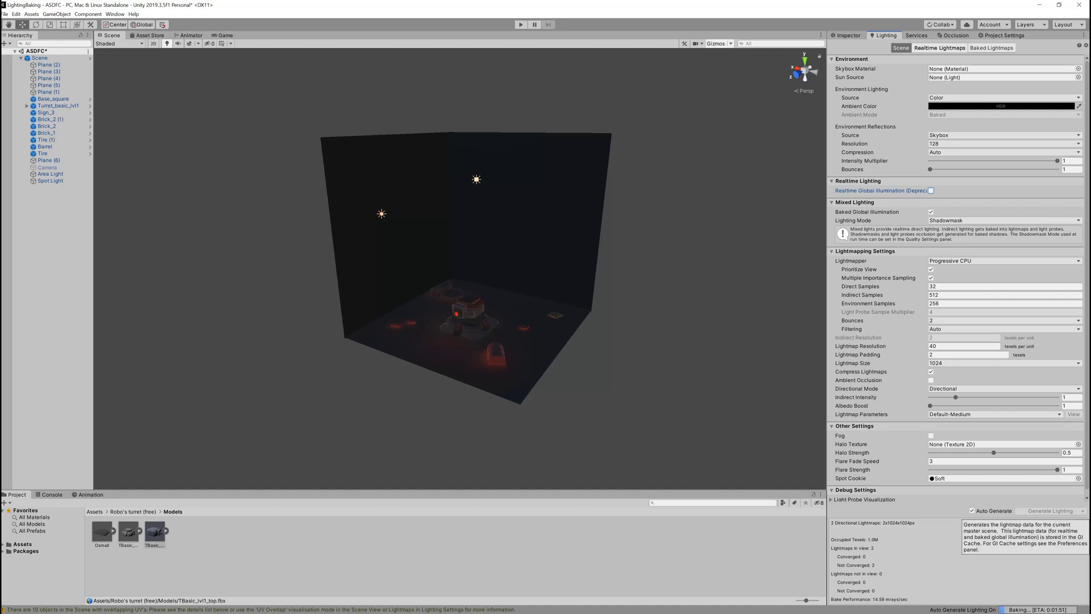
pyautogui.click(971, 510)
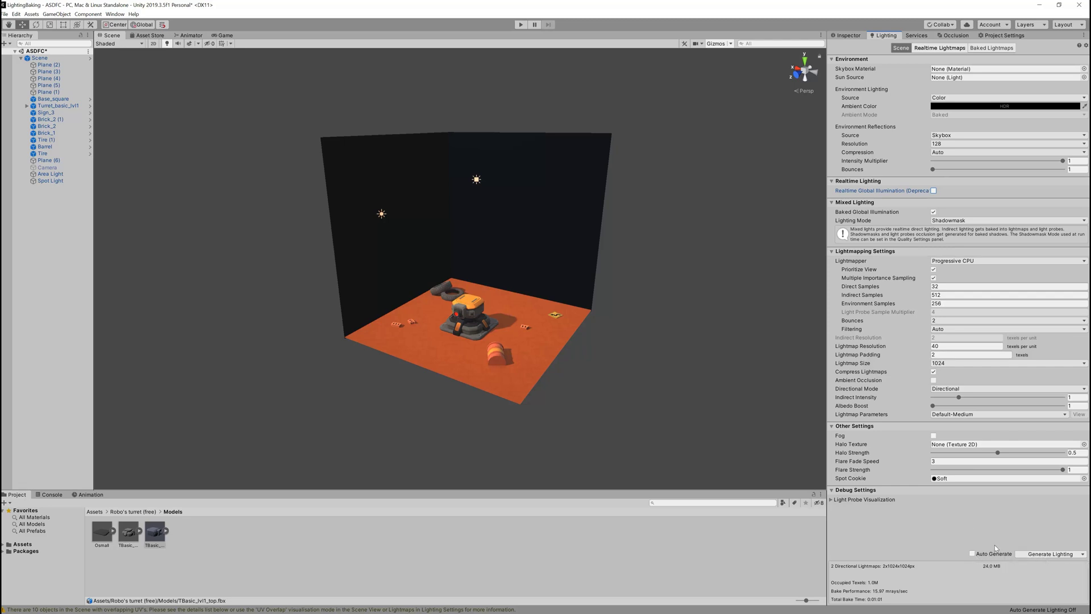
# Step: Select the barrel in the scene and check the lightmapper options, choosing Progressive CPU
pyautogui.click(511, 353)
pyautogui.moveTo(470, 348); pyautogui.dragTo(486, 363)
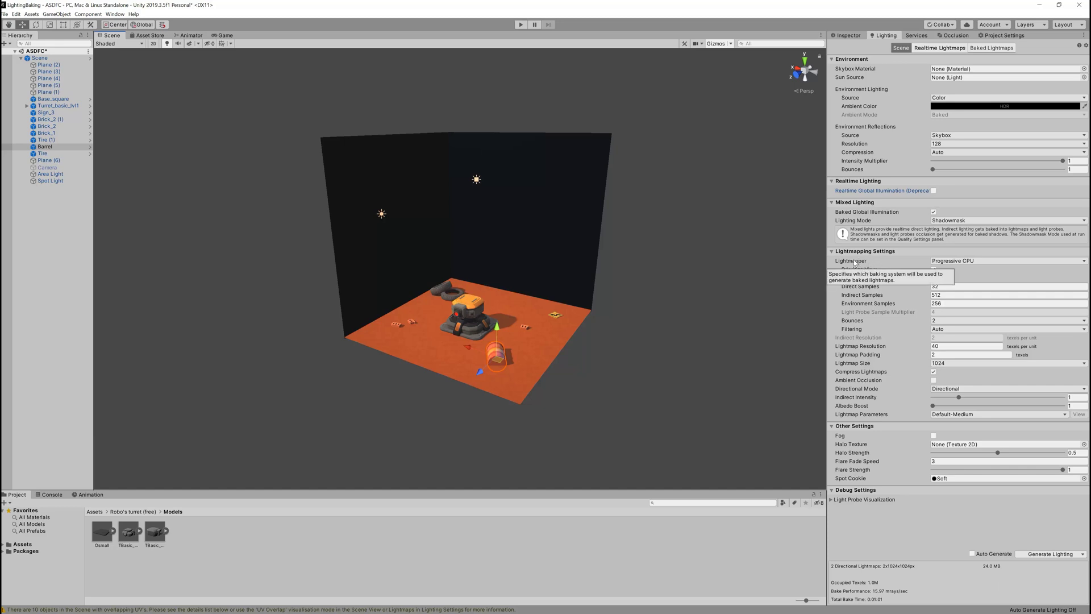
pyautogui.click(959, 262)
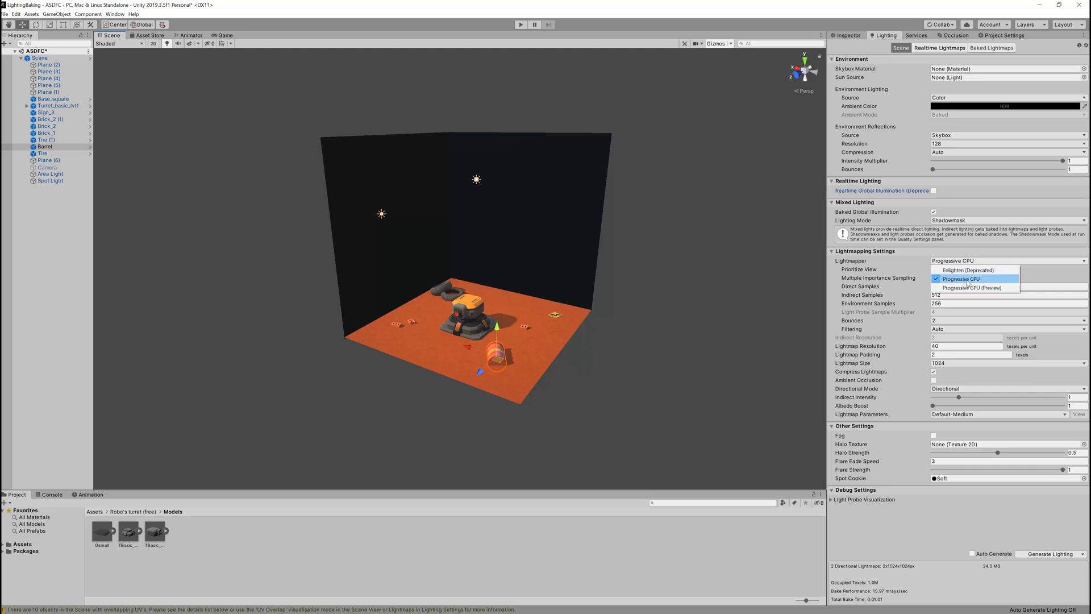
pyautogui.click(968, 279)
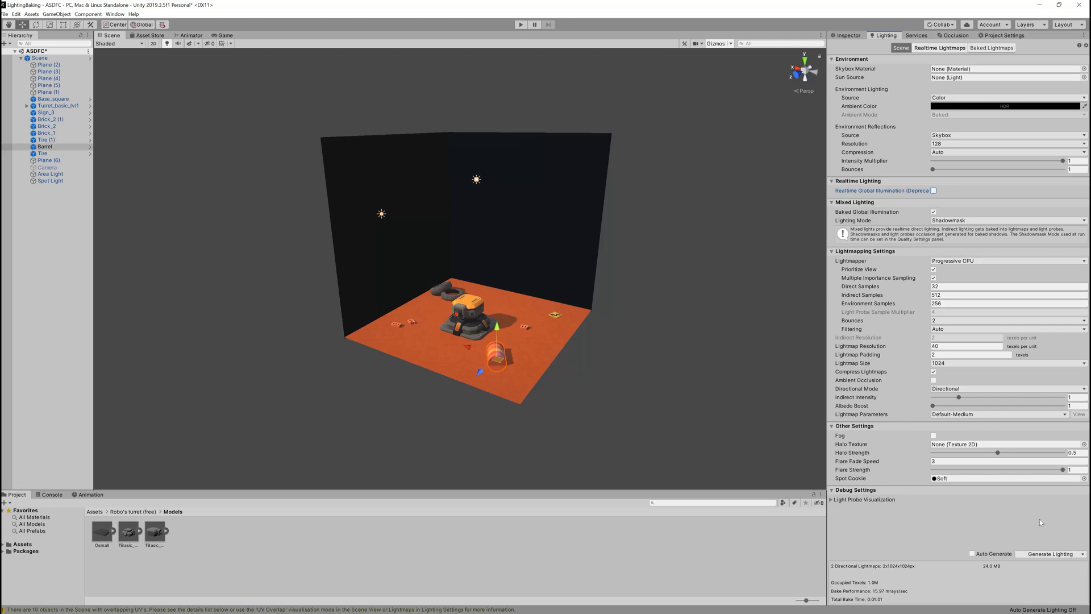
# Step: Clear the baked lighting data and generate the scene's lighting manually
pyautogui.click(1083, 554)
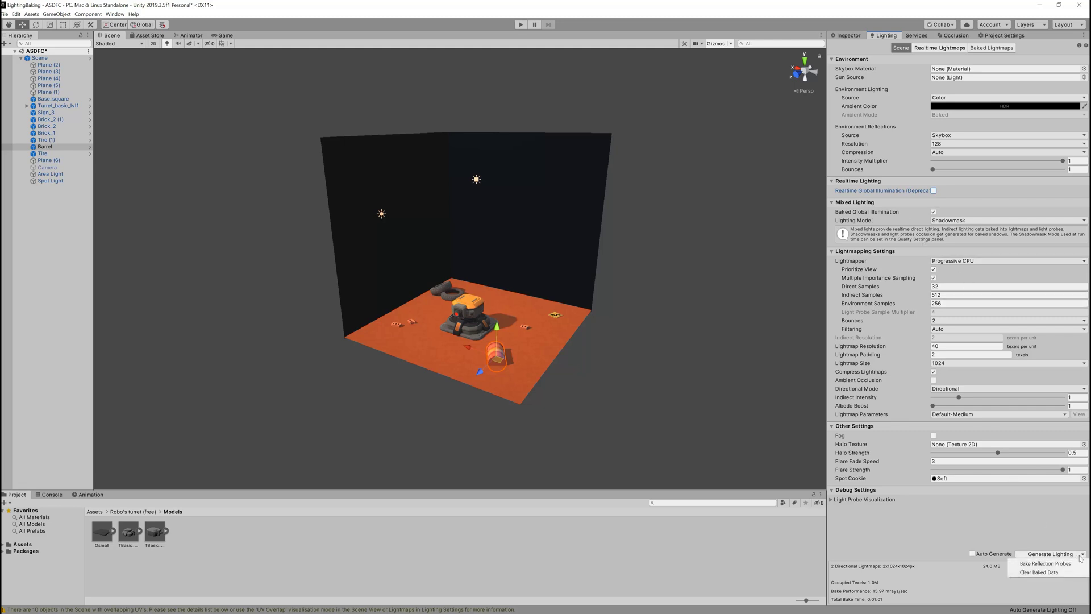
pyautogui.click(1041, 572)
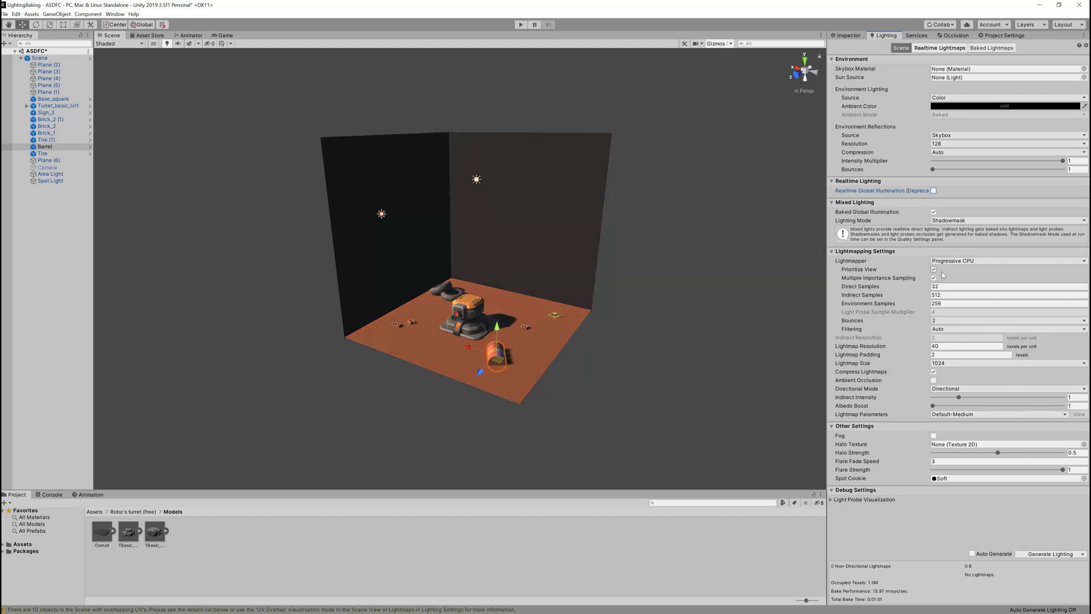
pyautogui.click(1038, 556)
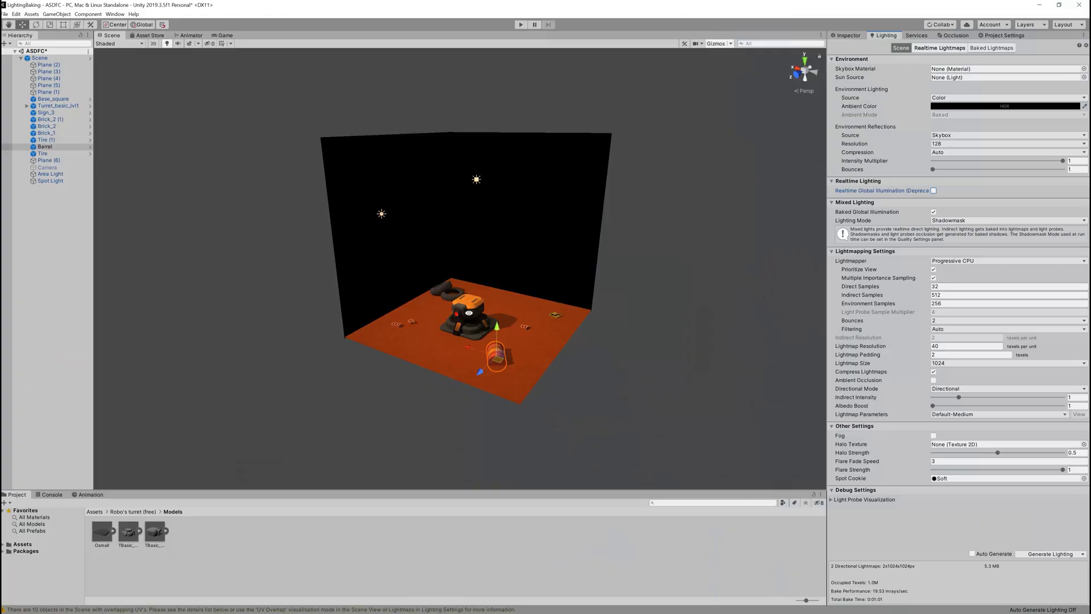
# Step: Examine the baked lighting and shadows around the turret and barrel from several angles and distances
pyautogui.keyDown('alt'); pyautogui.moveTo(469, 313); pyautogui.dragTo(544, 331); pyautogui.keyUp('alt')
pyautogui.keyDown('alt'); pyautogui.scroll(6, 532, 366); pyautogui.keyUp('alt')
pyautogui.keyDown('alt'); pyautogui.scroll(5, 568, 375); pyautogui.keyUp('alt')
pyautogui.scroll(-8, 568, 375)
pyautogui.scroll(-4, 497, 322)
pyautogui.scroll(-5, 497, 322)
pyautogui.scroll(3, 544, 331)
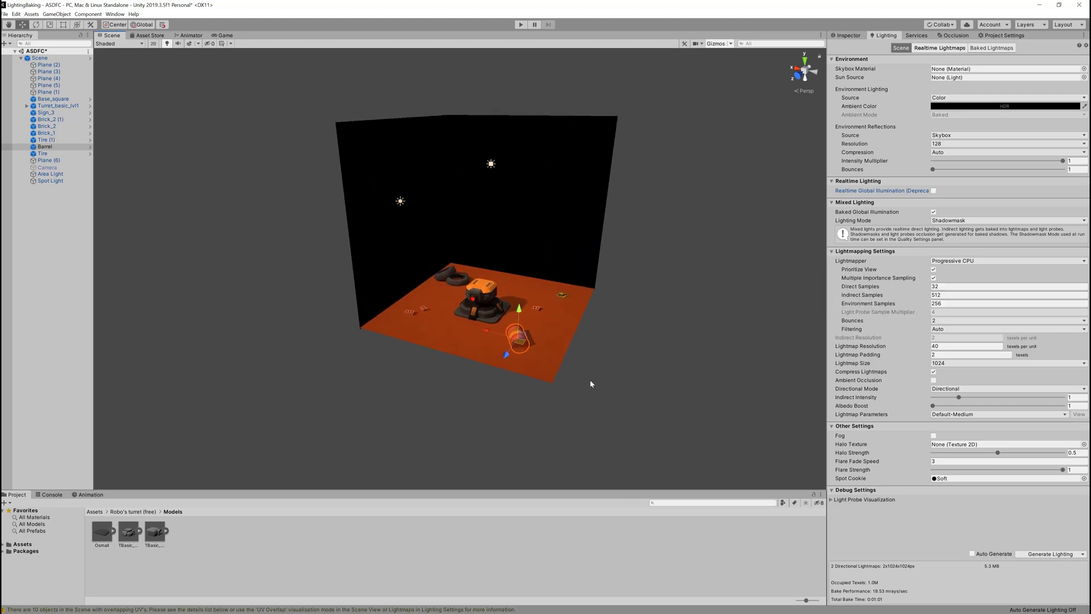
pyautogui.scroll(5, 590, 384)
pyautogui.keyDown('alt'); pyautogui.moveTo(591, 385); pyautogui.dragTo(576, 369); pyautogui.keyUp('alt')
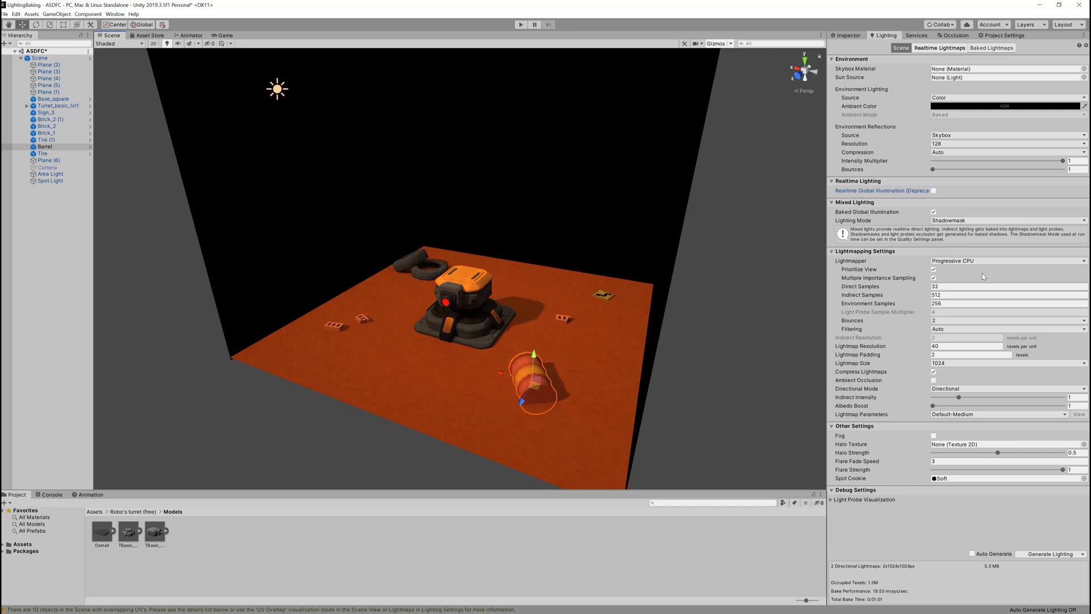
# Step: Turn off Prioritize View and set the lightmapper's Direct Samples to 70
pyautogui.click(932, 269)
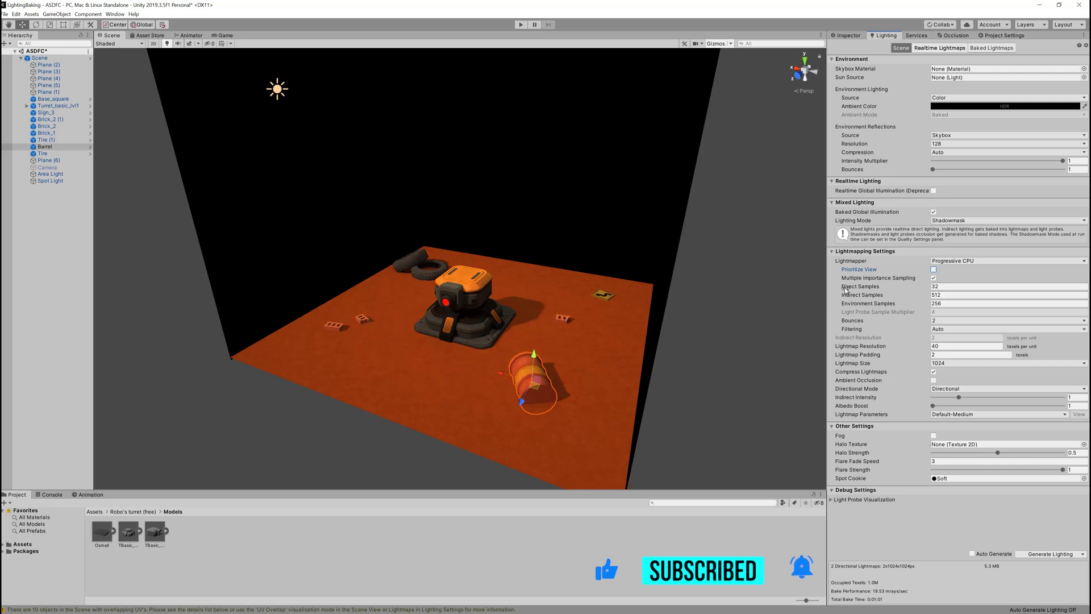
pyautogui.click(965, 286)
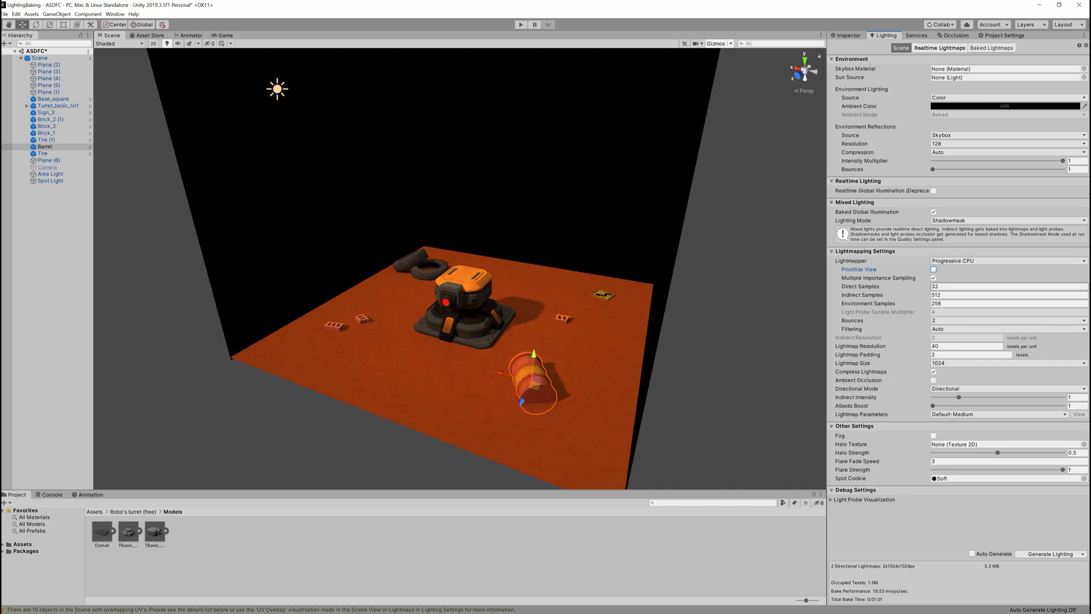
pyautogui.click(966, 286)
pyautogui.write('70')
# Step: Set the lightmapper's Indirect Samples to 700 and its Bounces to 3
pyautogui.press('Tab')
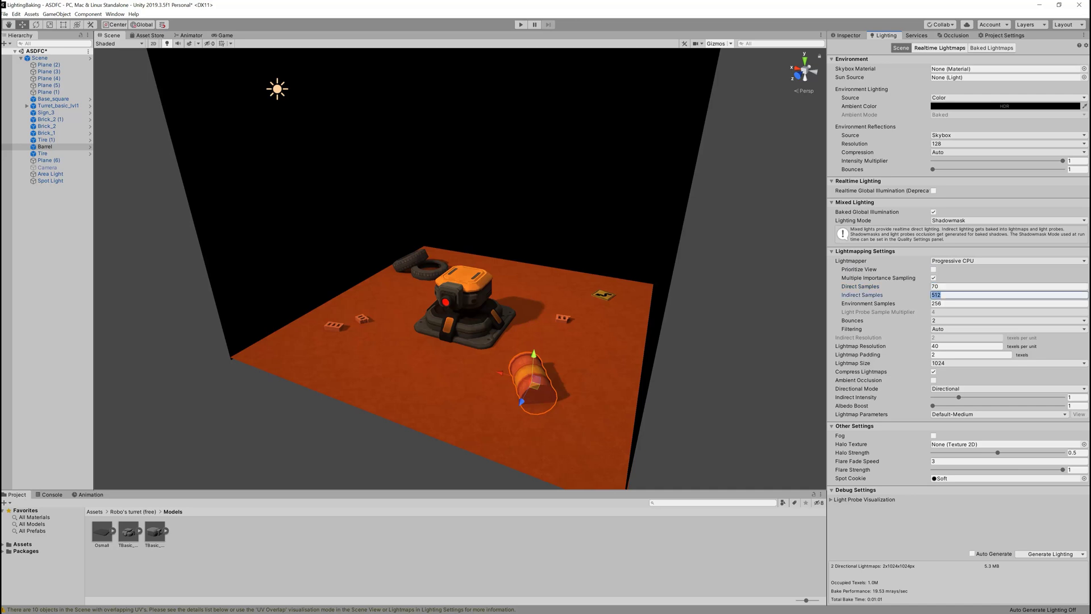
pyautogui.write('700')
pyautogui.click(964, 320)
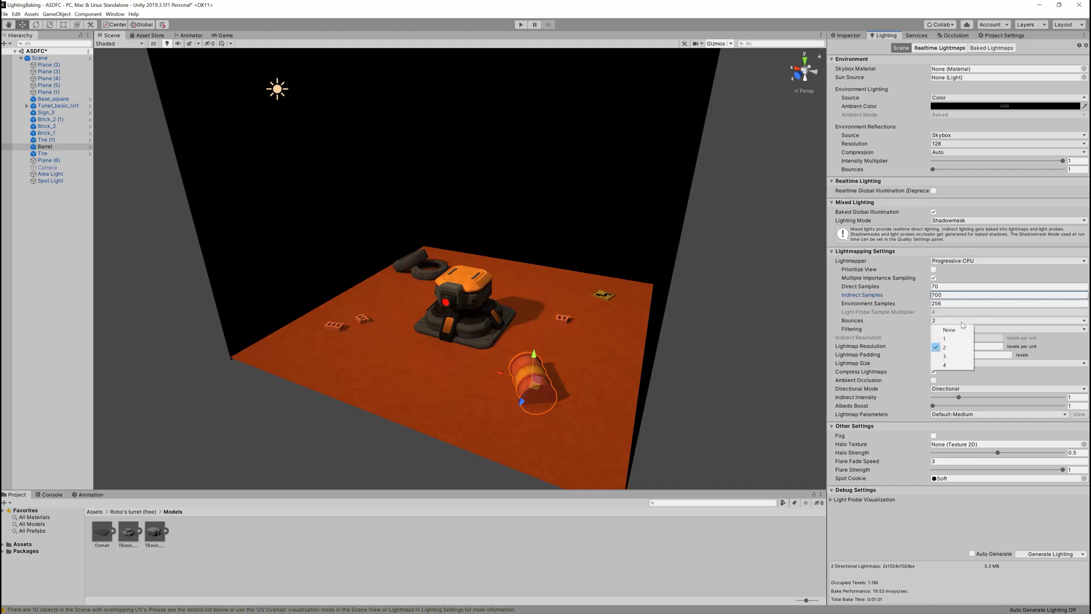
pyautogui.click(948, 356)
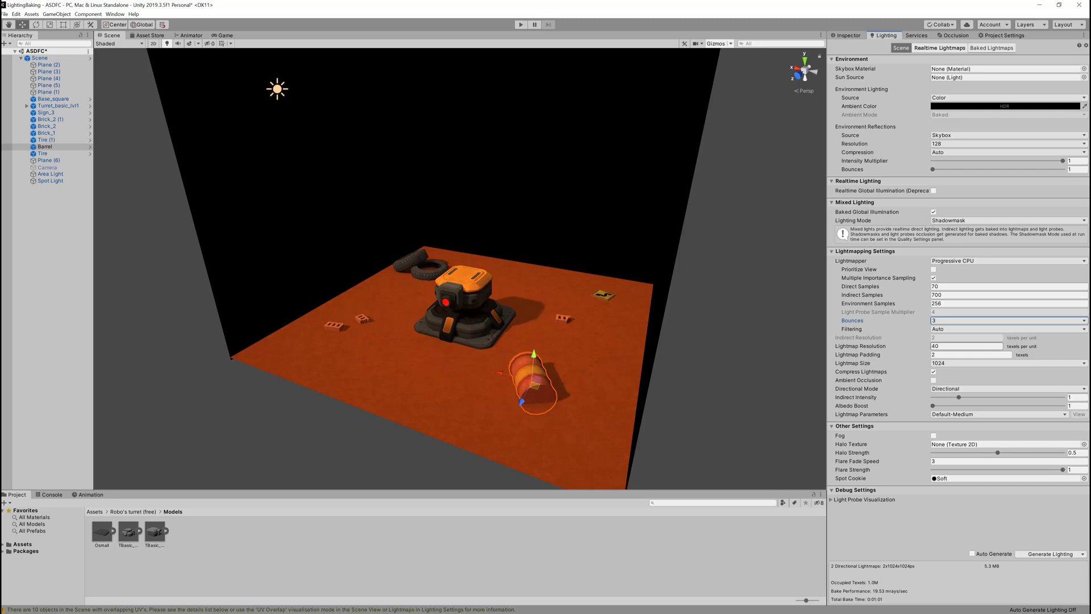
# Step: Set the Lightmap Resolution to 80 texels per unit and the Lightmap Padding to 10 texels
pyautogui.click(949, 347)
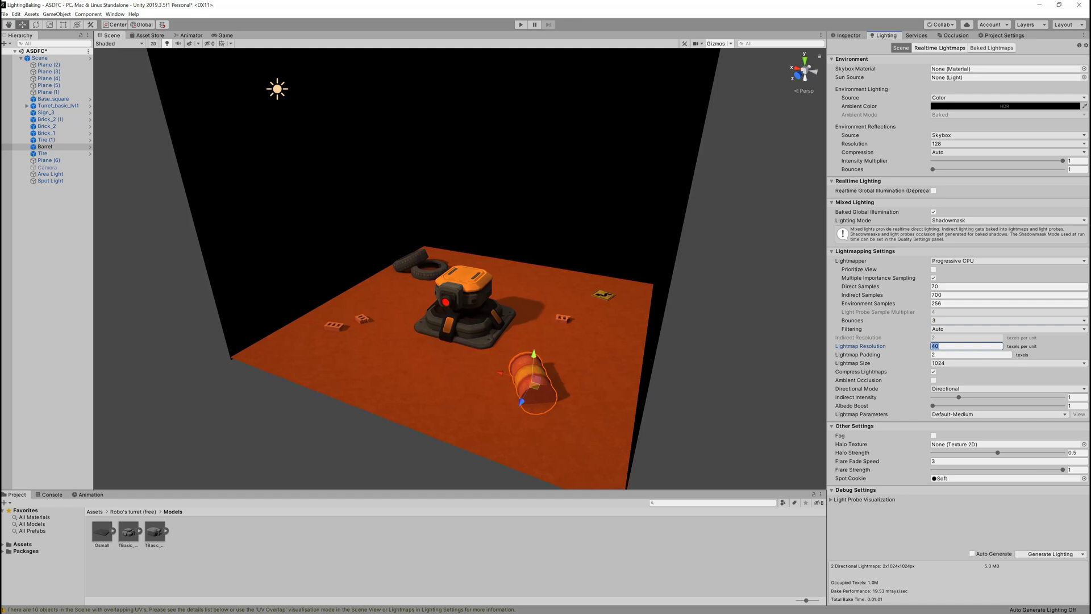
pyautogui.write('80')
pyautogui.keyDown('alt'); pyautogui.moveTo(568, 353); pyautogui.dragTo(604, 380); pyautogui.keyUp('alt')
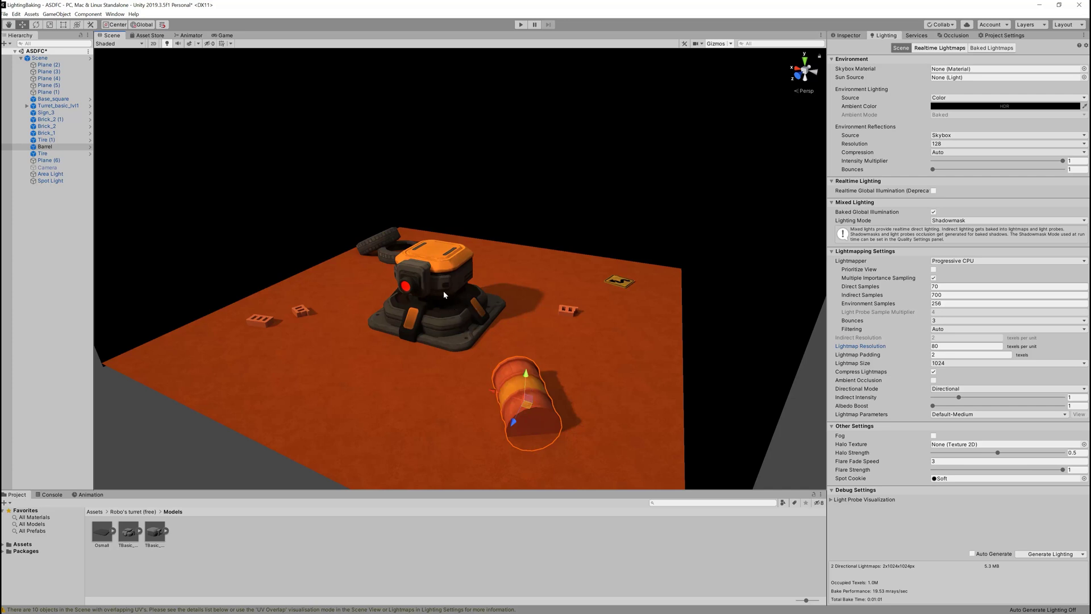
pyautogui.click(954, 355)
pyautogui.write('10')
# Step: Set the Lightmap Size to 512 and view the turret scene up close and from farther away
pyautogui.scroll(-4, 509, 309)
pyautogui.keyDown('alt'); pyautogui.moveTo(509, 309); pyautogui.dragTo(535, 212); pyautogui.keyUp('alt')
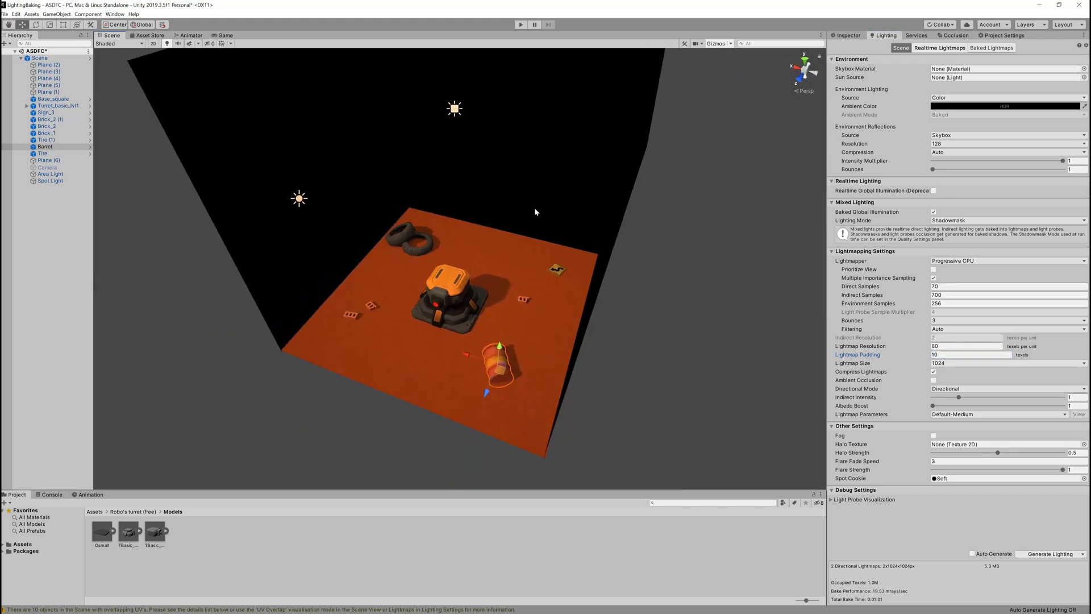
pyautogui.click(938, 364)
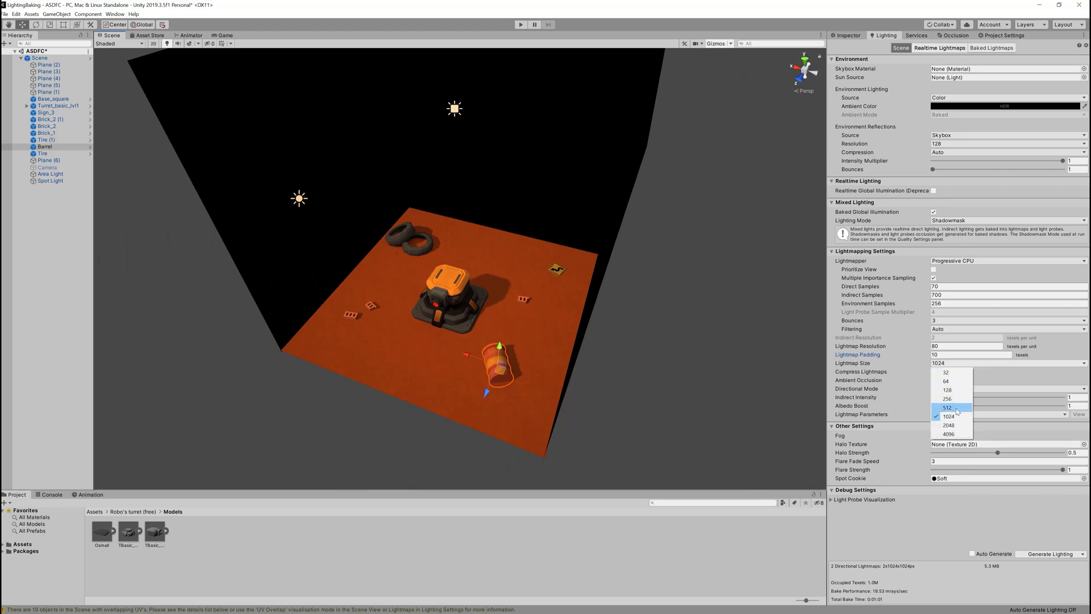
pyautogui.click(948, 408)
pyautogui.keyDown('alt'); pyautogui.moveTo(592, 348); pyautogui.dragTo(563, 318); pyautogui.keyUp('alt')
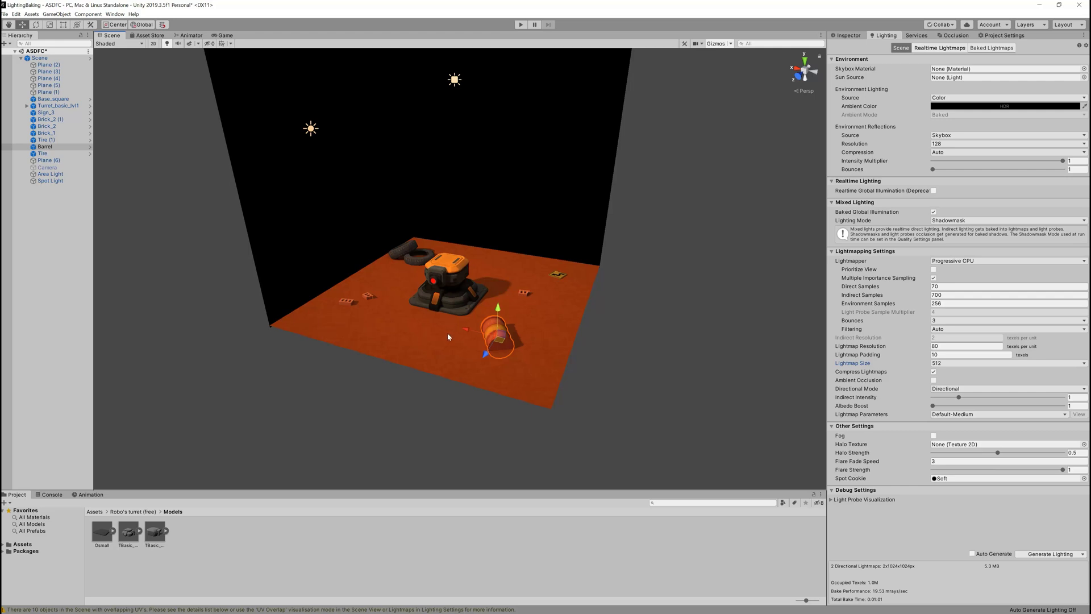
pyautogui.keyDown('alt'); pyautogui.moveTo(422, 330); pyautogui.dragTo(313, 394, button='right'); pyautogui.keyUp('alt')
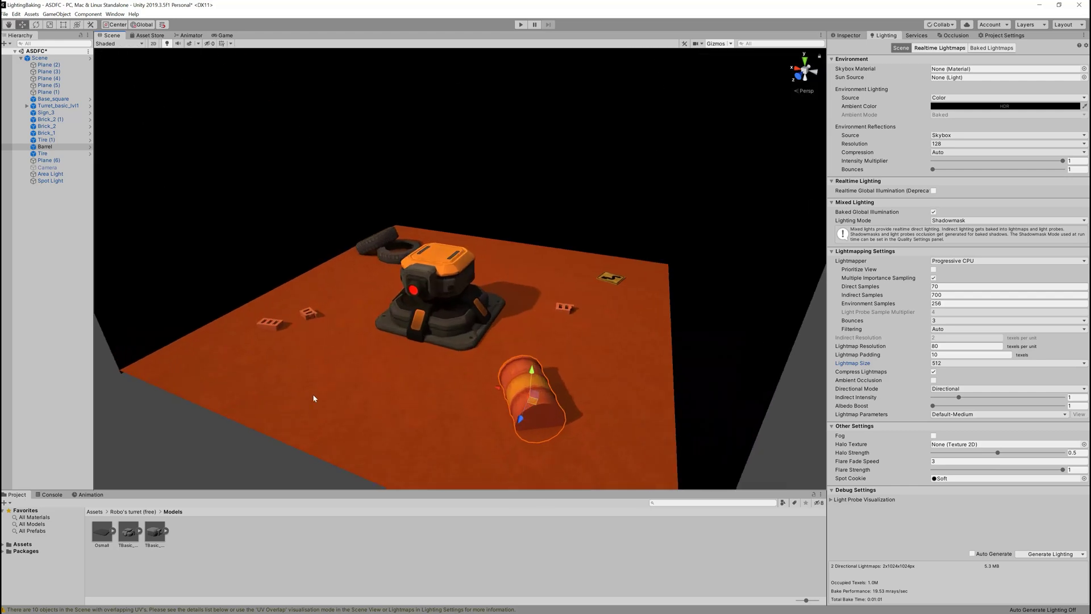
pyautogui.keyDown('alt'); pyautogui.moveTo(372, 375); pyautogui.dragTo(588, 241, button='right'); pyautogui.keyUp('alt')
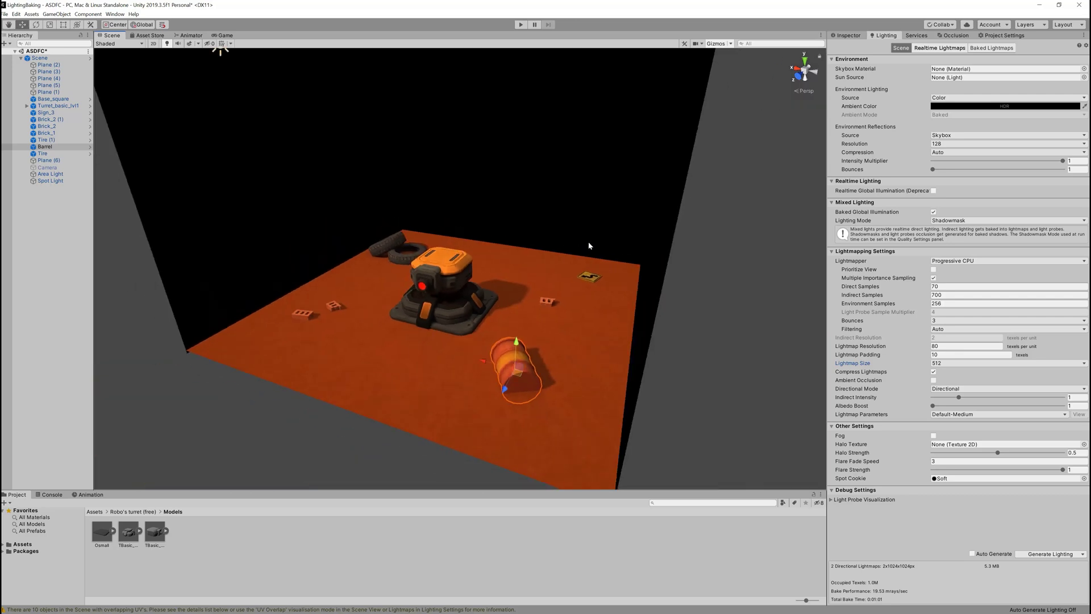
# Step: Disable Compress Lightmaps and enable Ambient Occlusion in the lightmapping settings
pyautogui.click(933, 372)
pyautogui.scroll(-8, 497, 321)
pyautogui.keyDown('alt'); pyautogui.moveTo(497, 321); pyautogui.dragTo(500, 327); pyautogui.keyUp('alt')
pyautogui.click(933, 379)
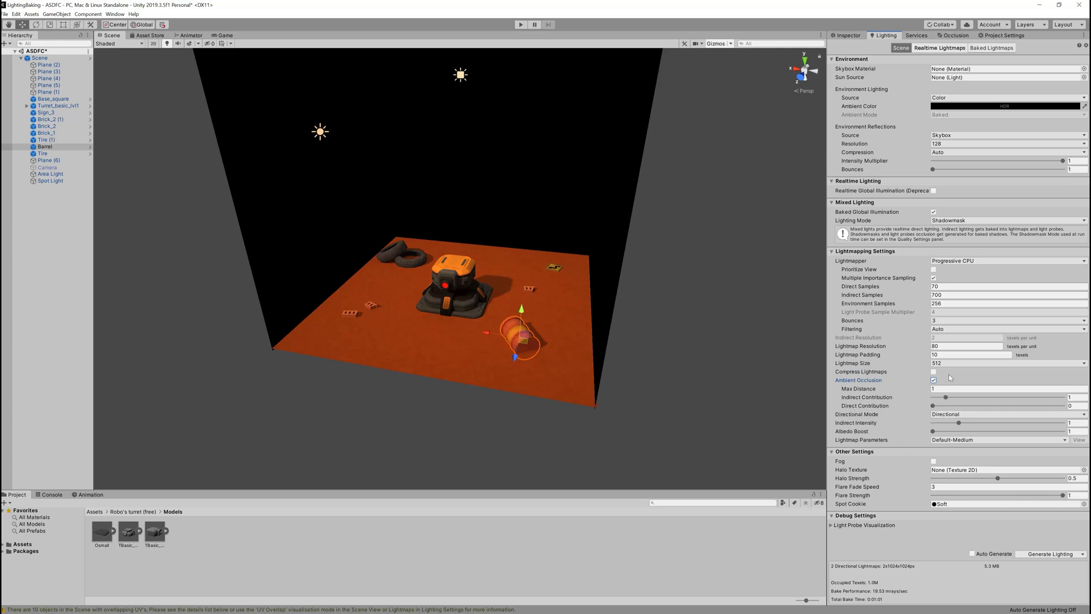
# Step: Keep the Directional Mode as Directional and set the Lightmap Parameters to Default-HighResolution
pyautogui.click(970, 415)
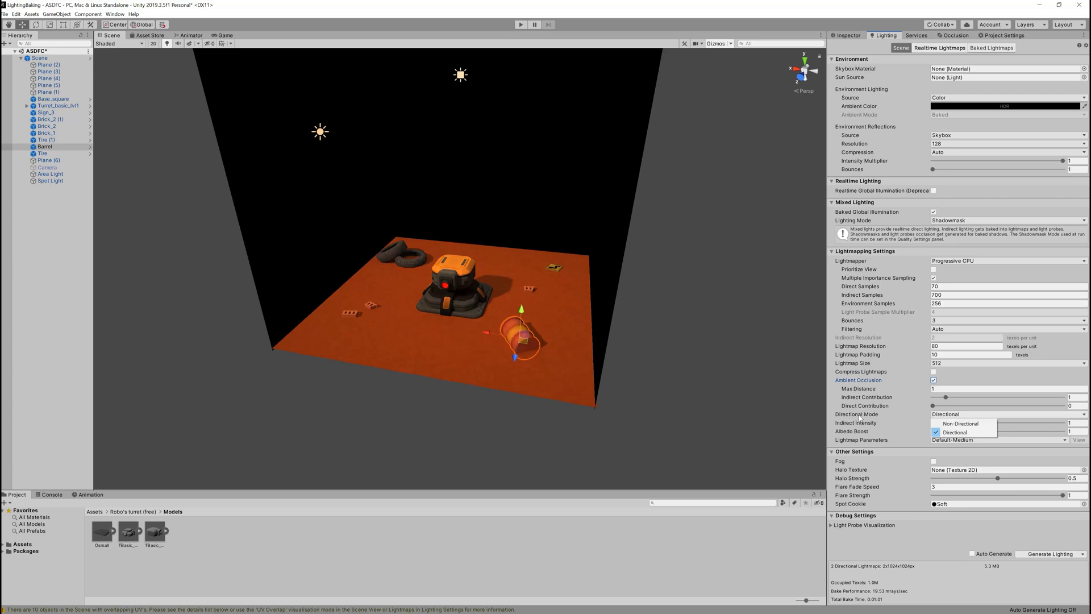
pyautogui.click(950, 432)
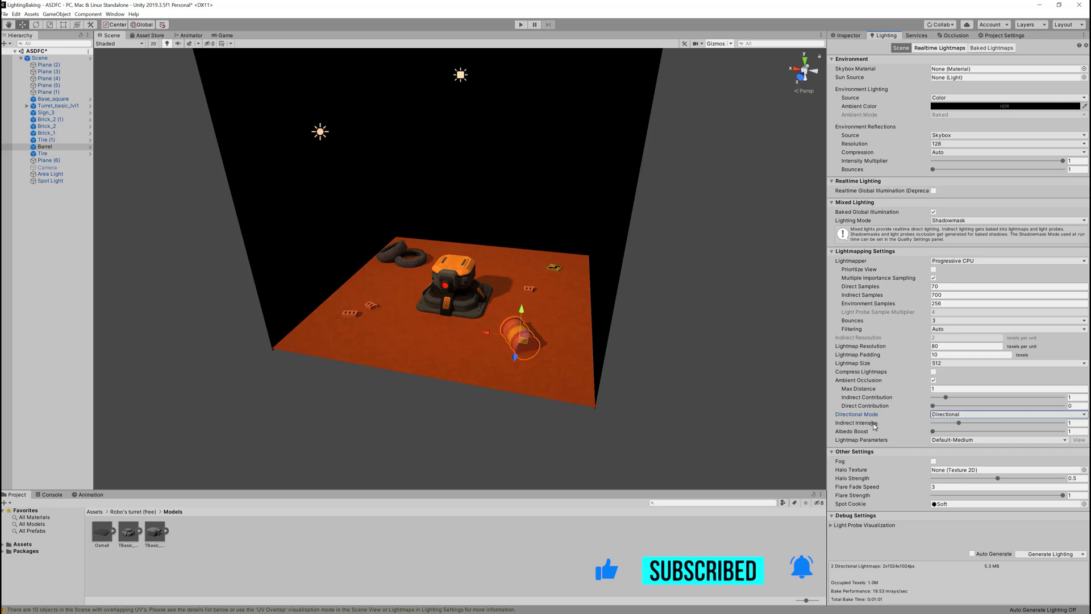
pyautogui.moveTo(855, 425)
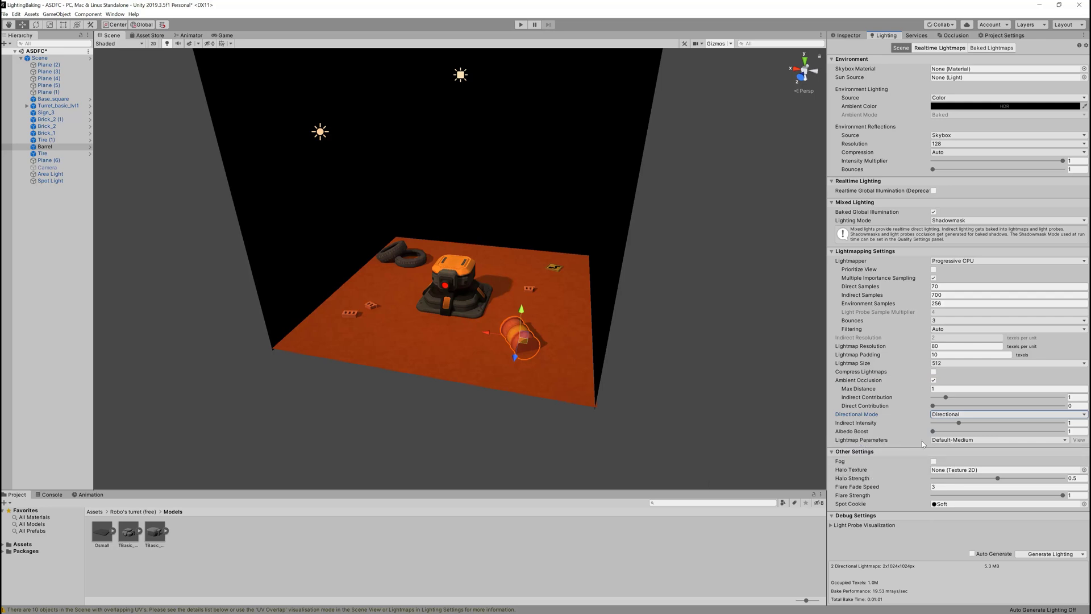
pyautogui.click(970, 441)
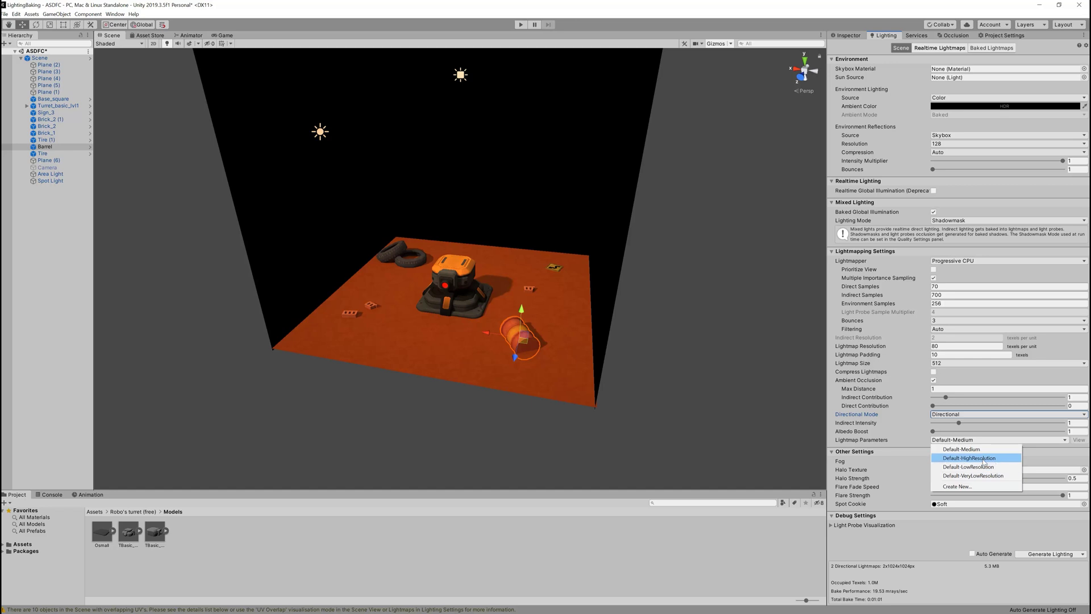
pyautogui.click(982, 460)
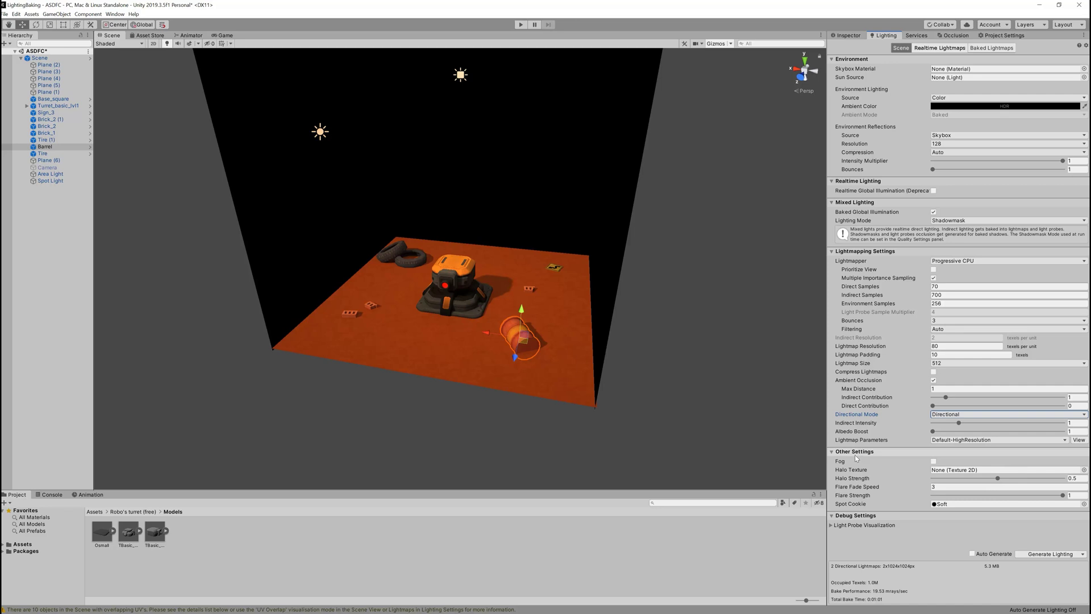
# Step: Try fog on the scene, viewing its effect from farther away, and switch it off again
pyautogui.click(933, 461)
pyautogui.scroll(-10, 675, 400)
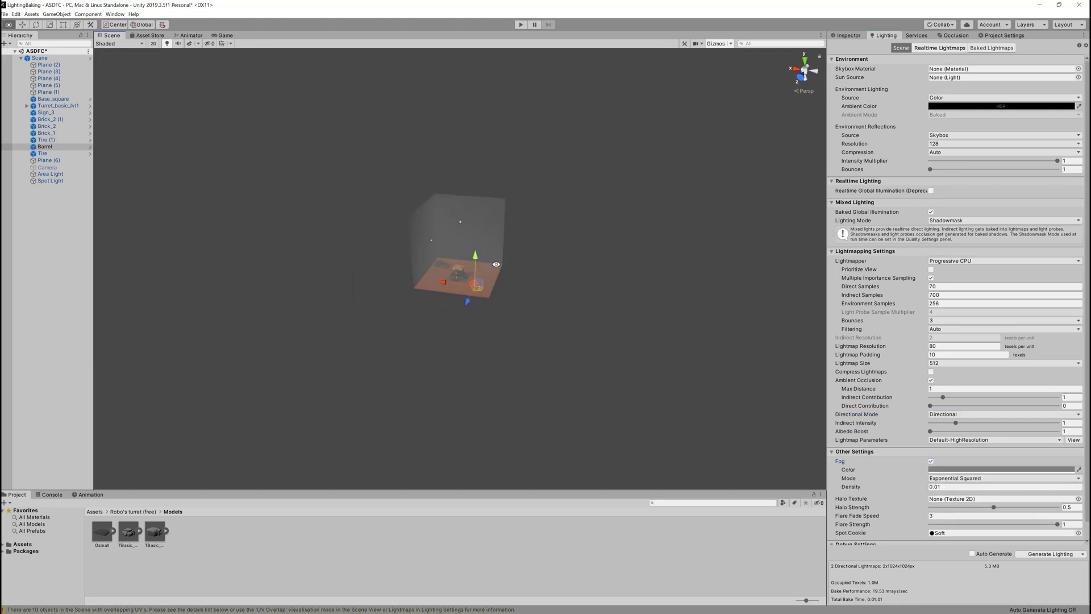
pyautogui.keyDown('alt'); pyautogui.scroll(5, 568, 295); pyautogui.keyUp('alt')
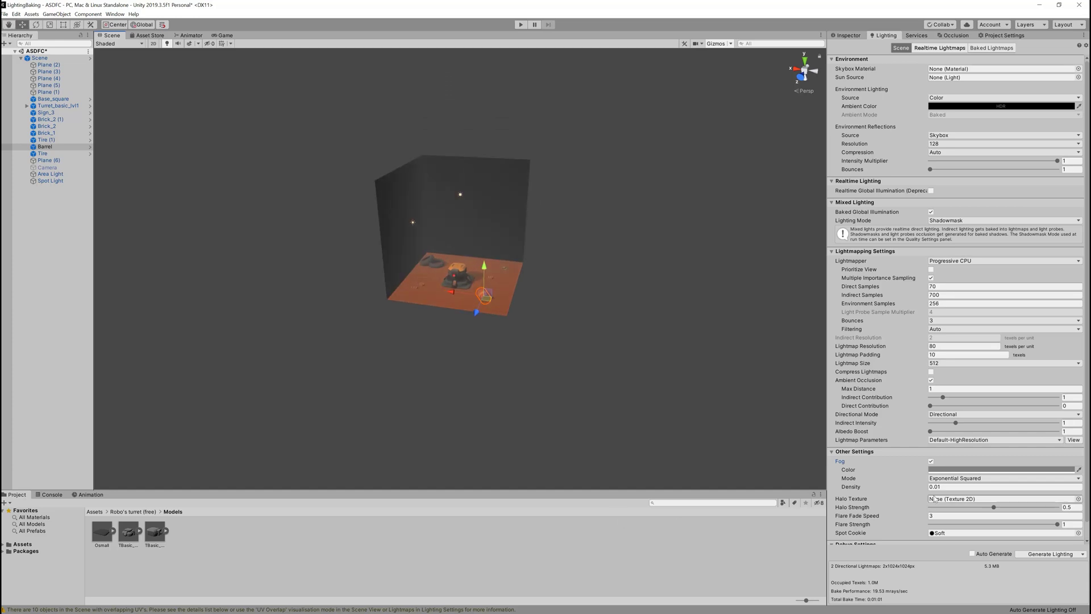
pyautogui.click(930, 460)
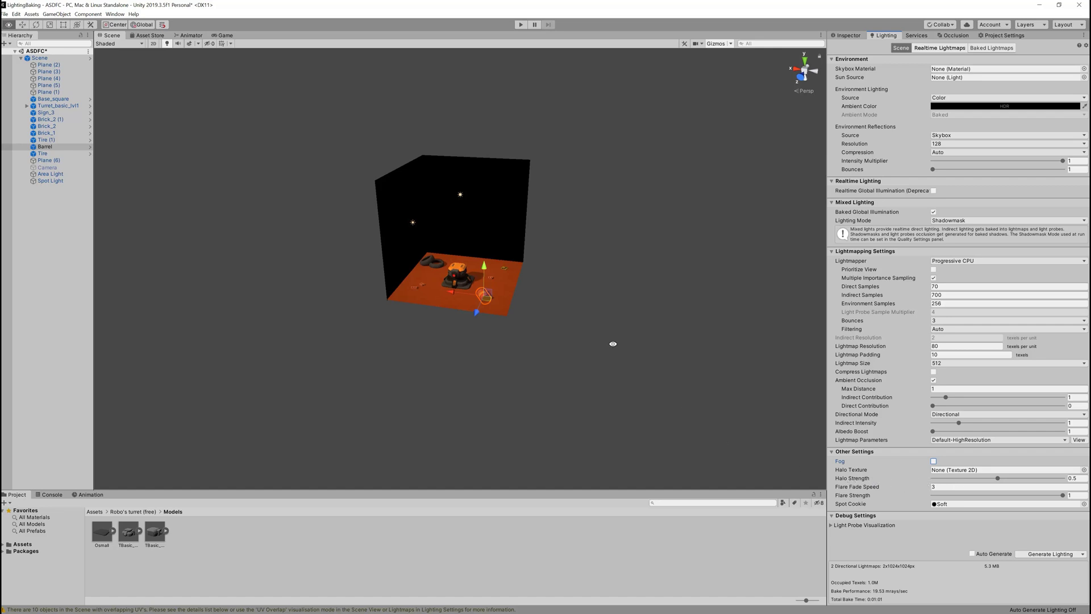
# Step: Generate the scene's lighting with the current lightmapping settings
pyautogui.scroll(8, 611, 343)
pyautogui.moveTo(657, 418); pyautogui.dragTo(629, 332, button='right')
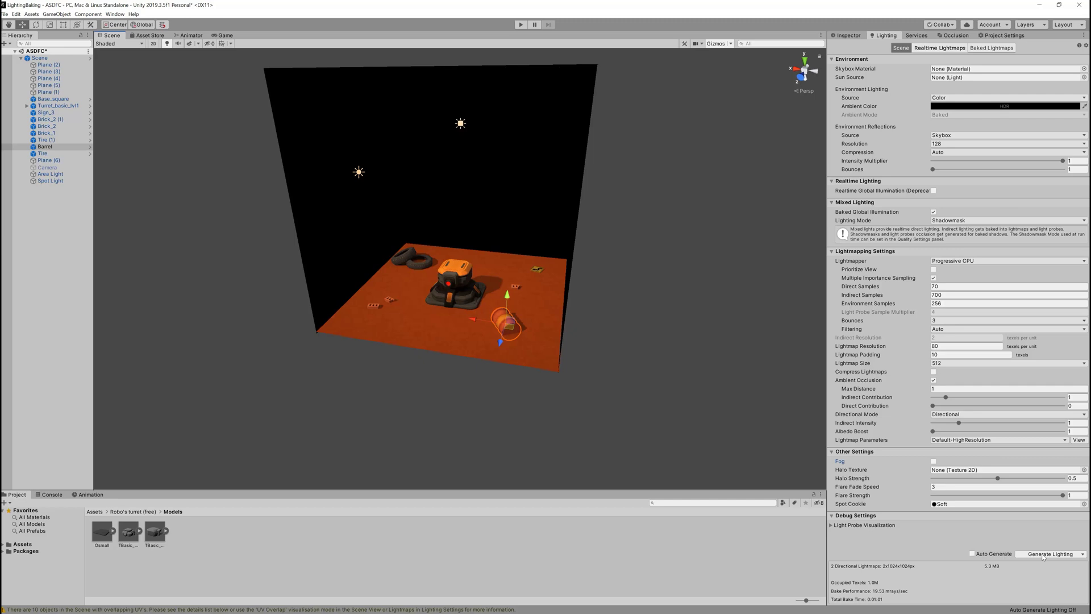
pyautogui.click(1043, 555)
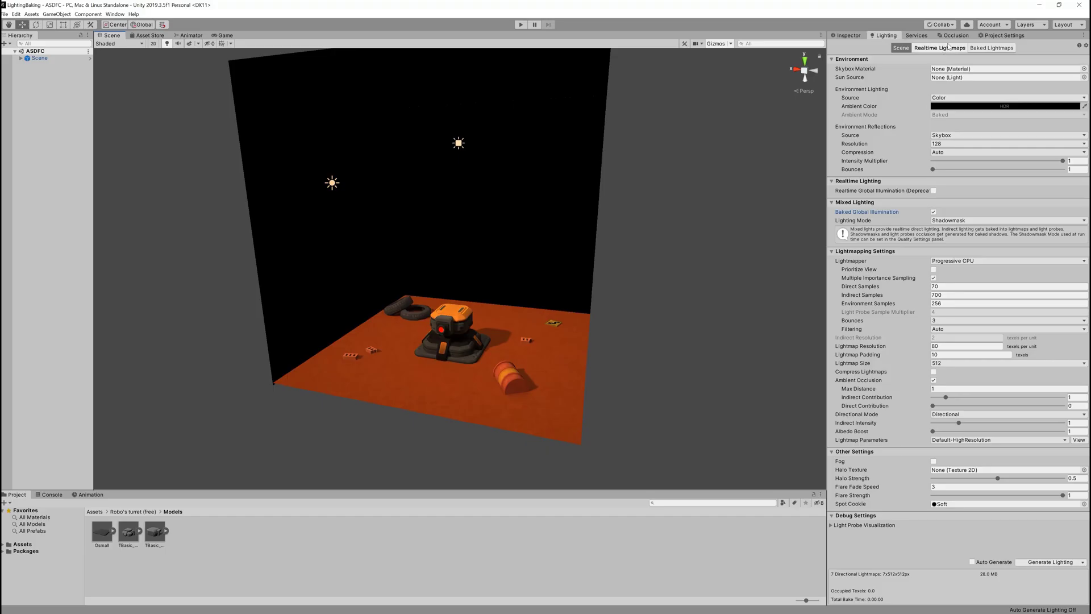
# Step: Review the list of baked lightmaps and inspect the rebaked turret, barrel and bricks up close
pyautogui.click(993, 49)
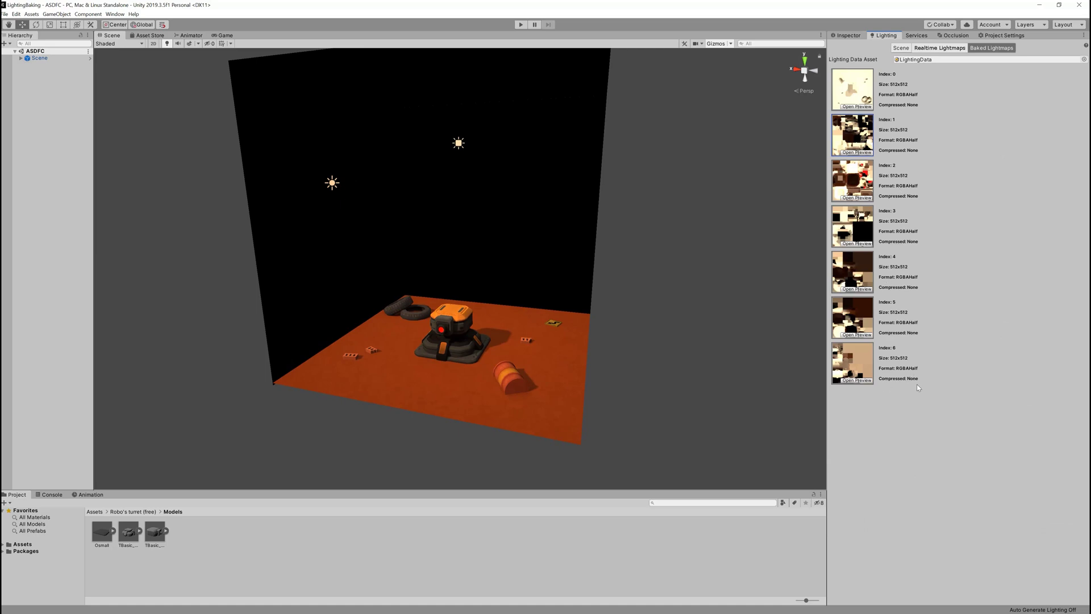
pyautogui.keyDown('alt'); pyautogui.moveTo(530, 327); pyautogui.dragTo(533, 318); pyautogui.keyUp('alt')
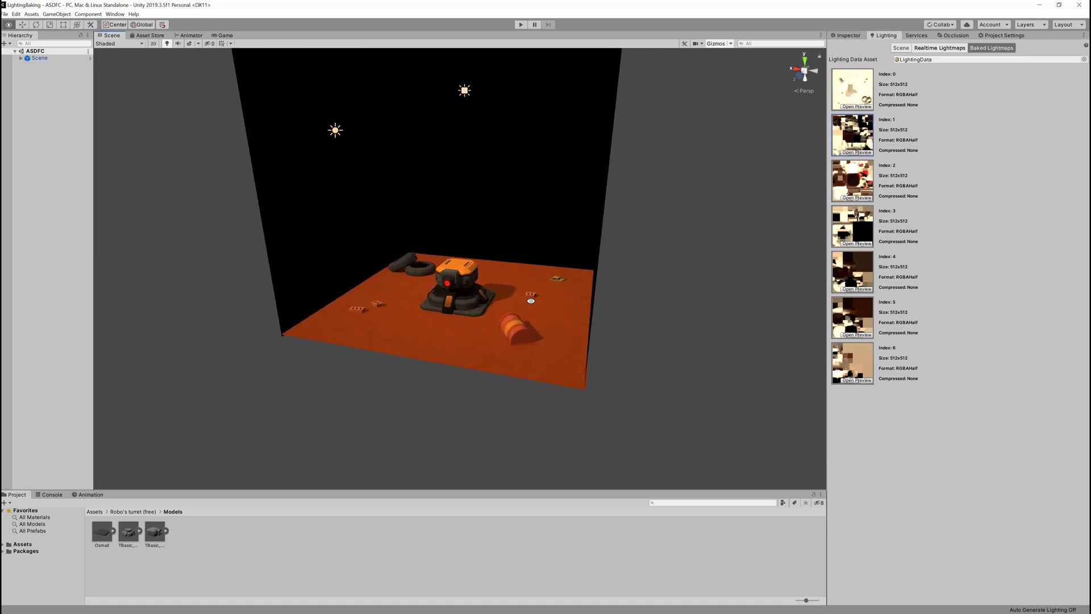
pyautogui.keyDown('alt'); pyautogui.moveTo(533, 318); pyautogui.dragTo(532, 240, button='right'); pyautogui.keyUp('alt')
pyautogui.keyDown('alt'); pyautogui.moveTo(532, 240); pyautogui.dragTo(702, 229); pyautogui.keyUp('alt')
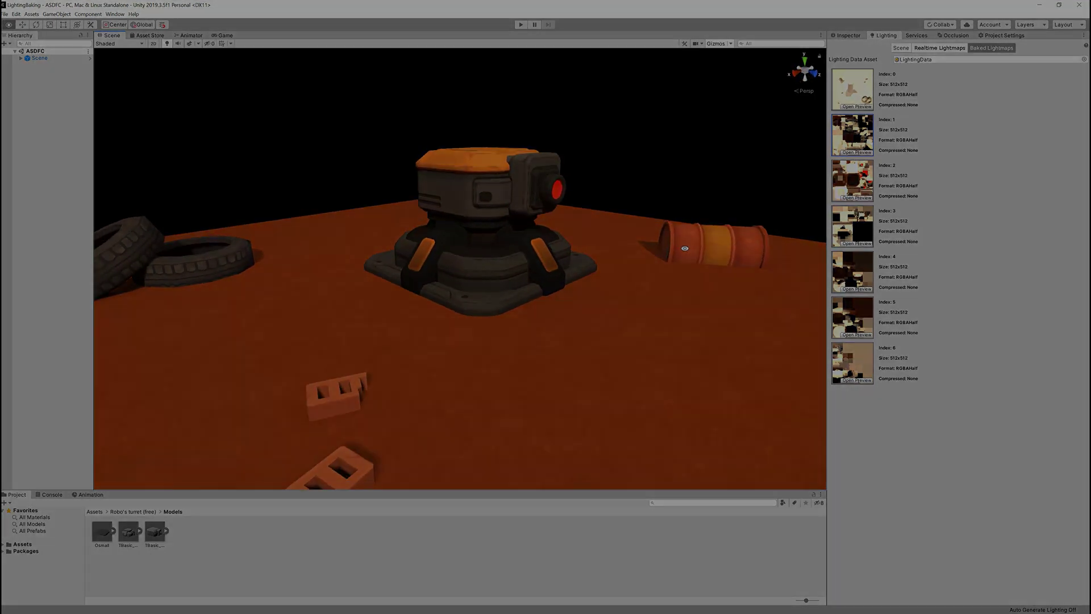